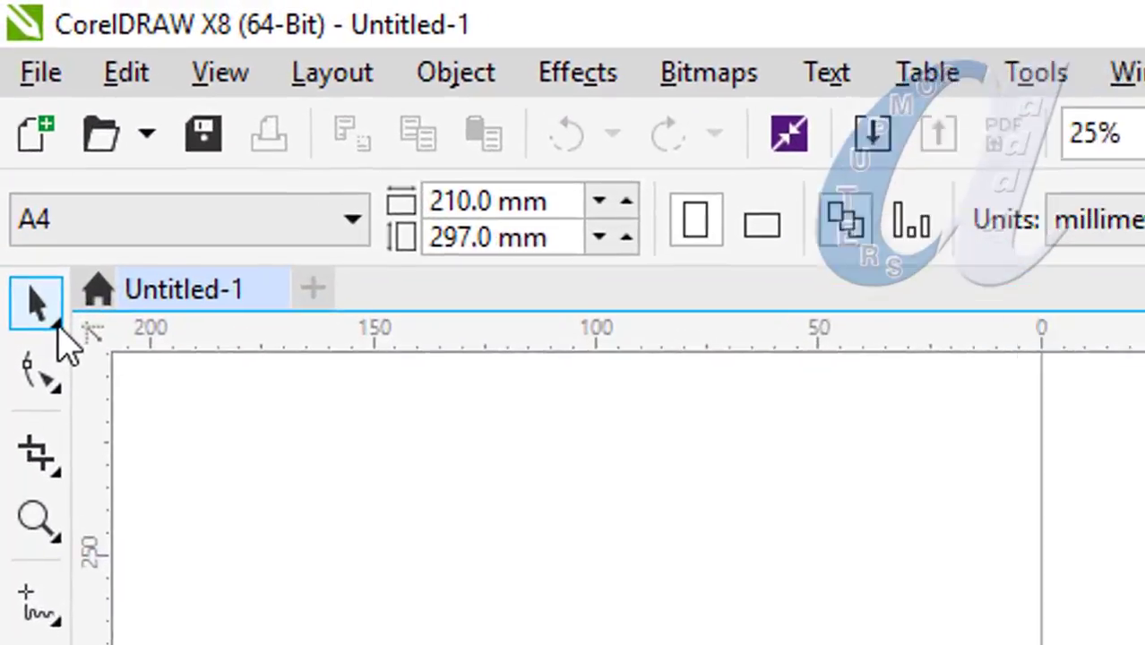
left_click(60, 327)
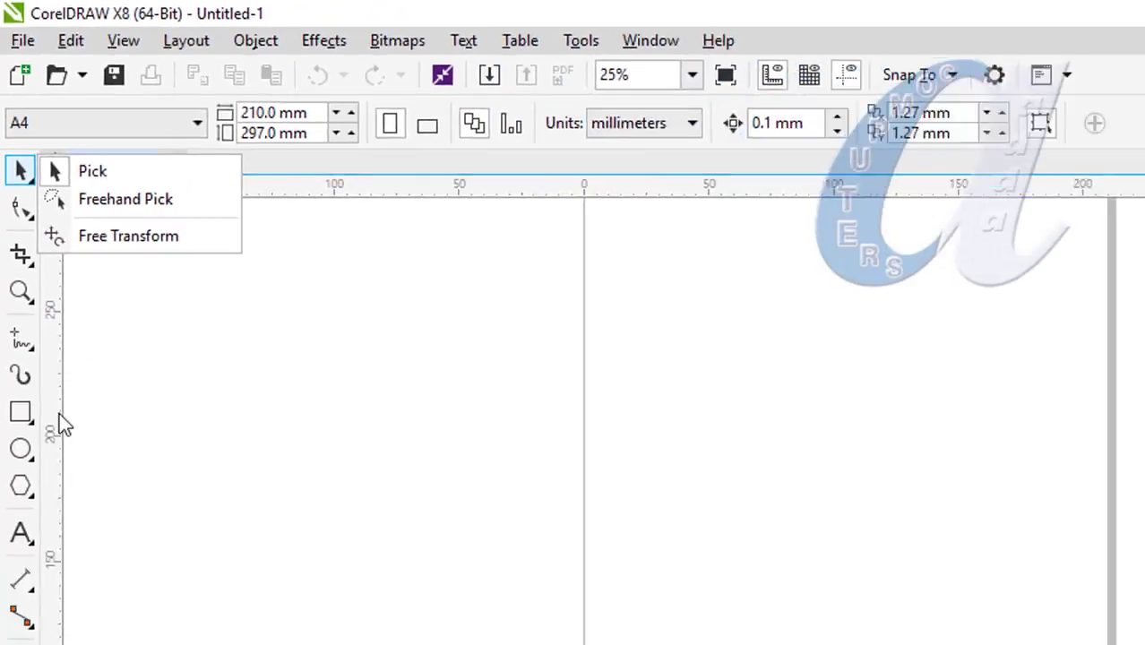
left_click(20, 279)
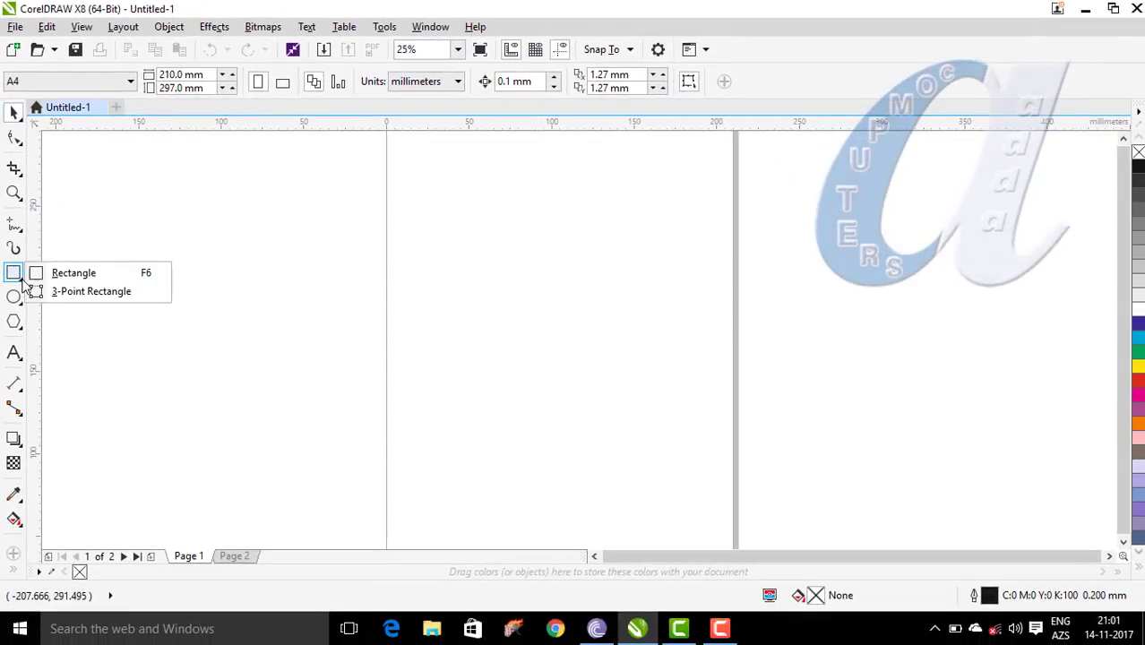
left_click(25, 121)
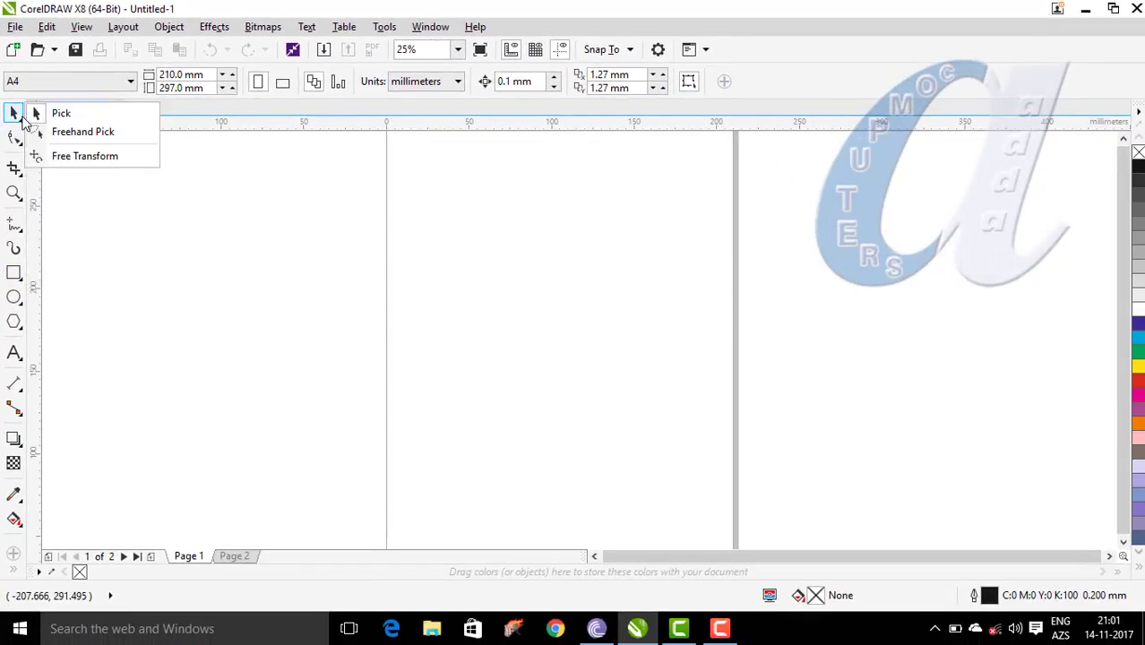
left_click(19, 141)
Step: Draw a rectangle about 89 by 100 mm beside the page's left edge and a near-circular ellipse about 108 by 110 mm on the page
left_click(19, 279)
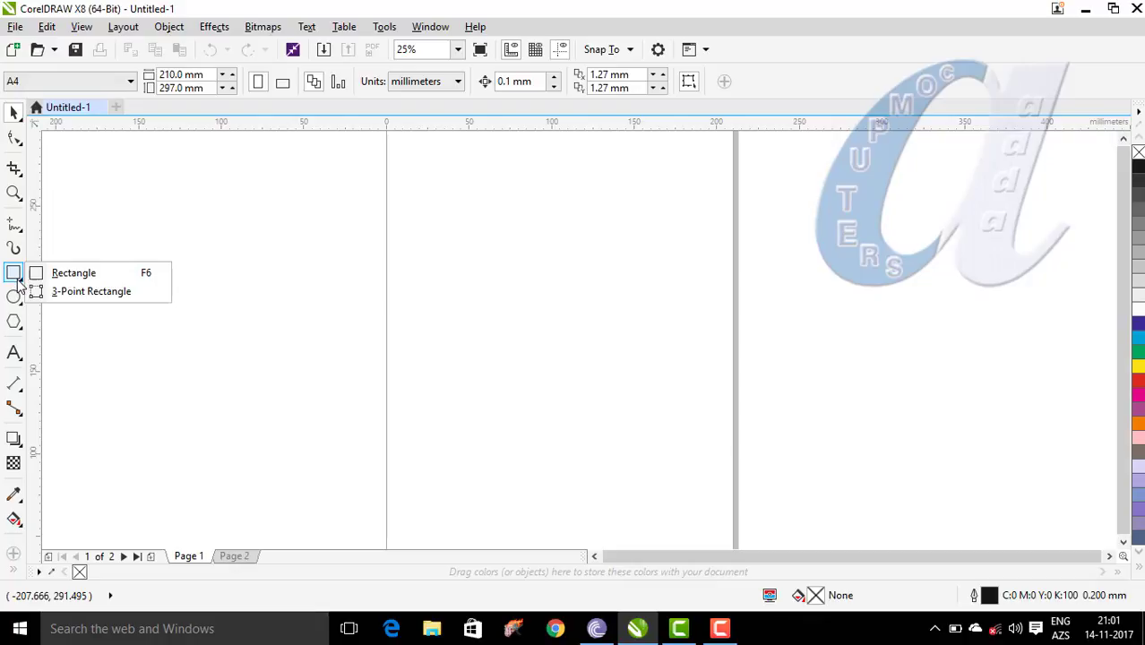
left_click(70, 276)
left_click_drag(220, 218, 368, 384)
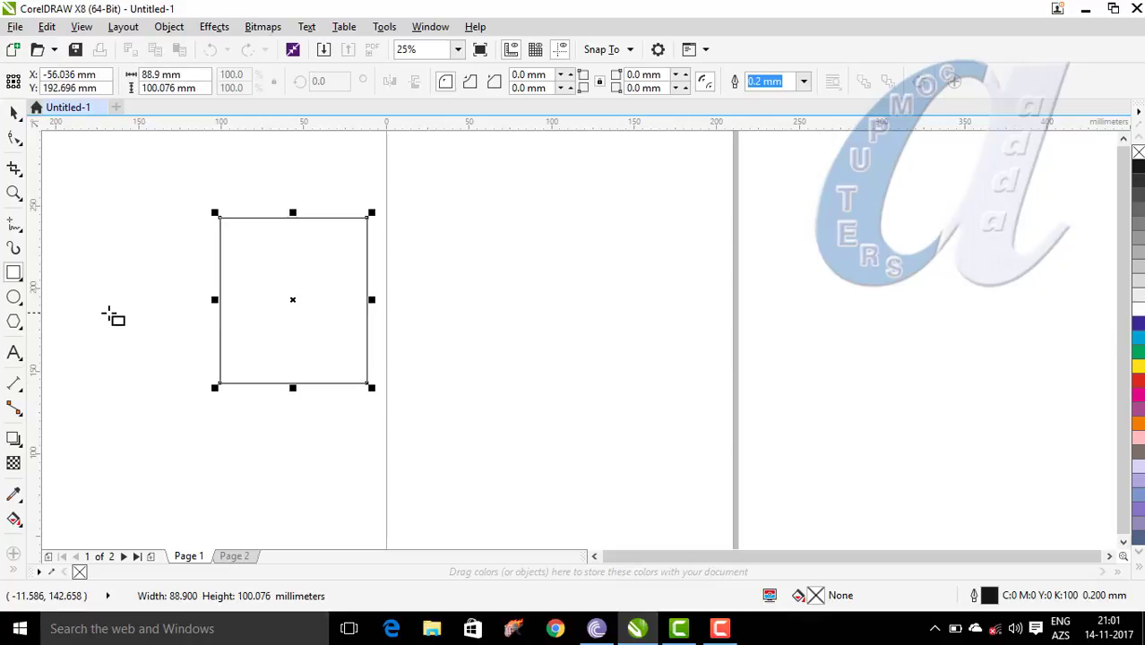
left_click(15, 298)
left_click_drag(451, 209, 631, 393)
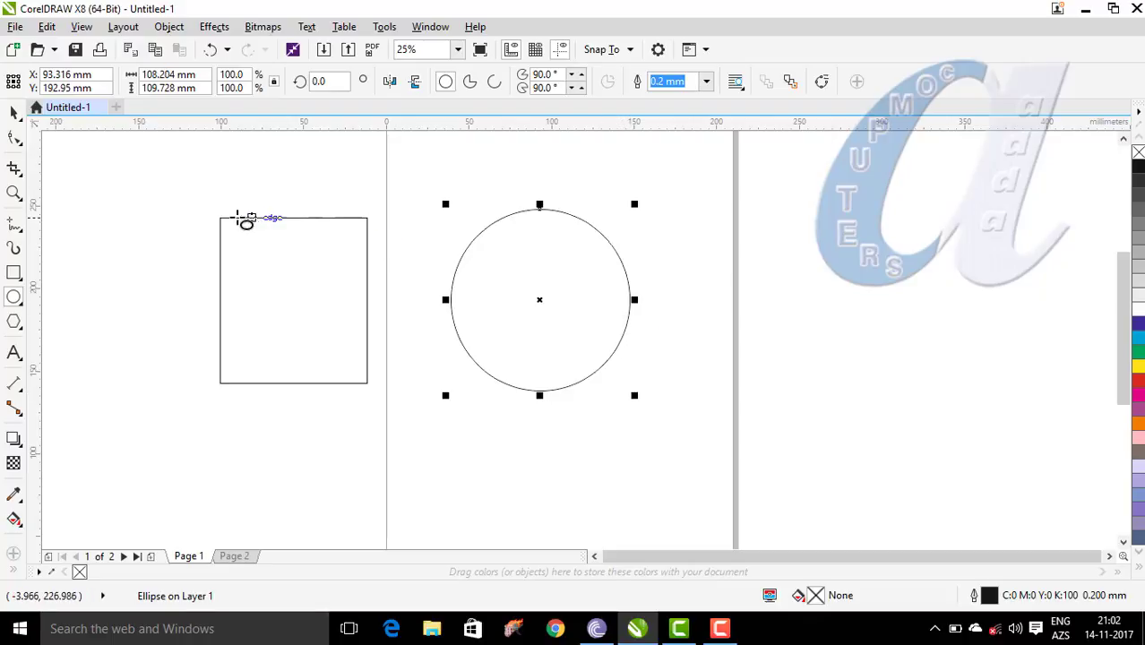
Step: Switch to the Pick tool and fill the circle with magenta from the default colour palette
left_click(285, 219)
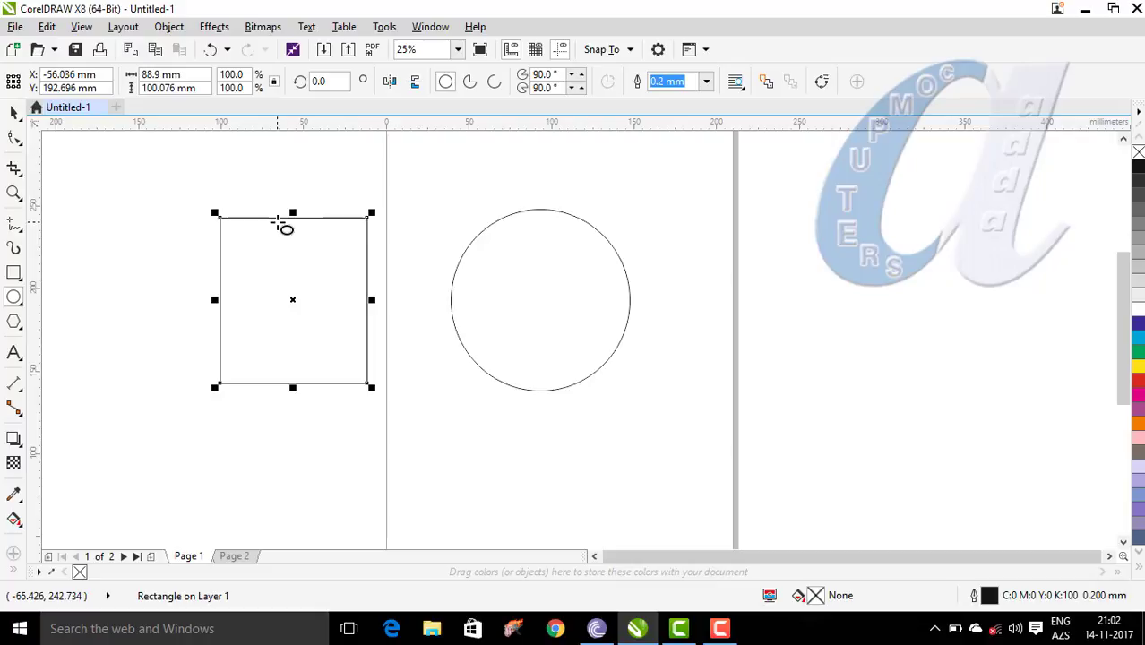
left_click(14, 115)
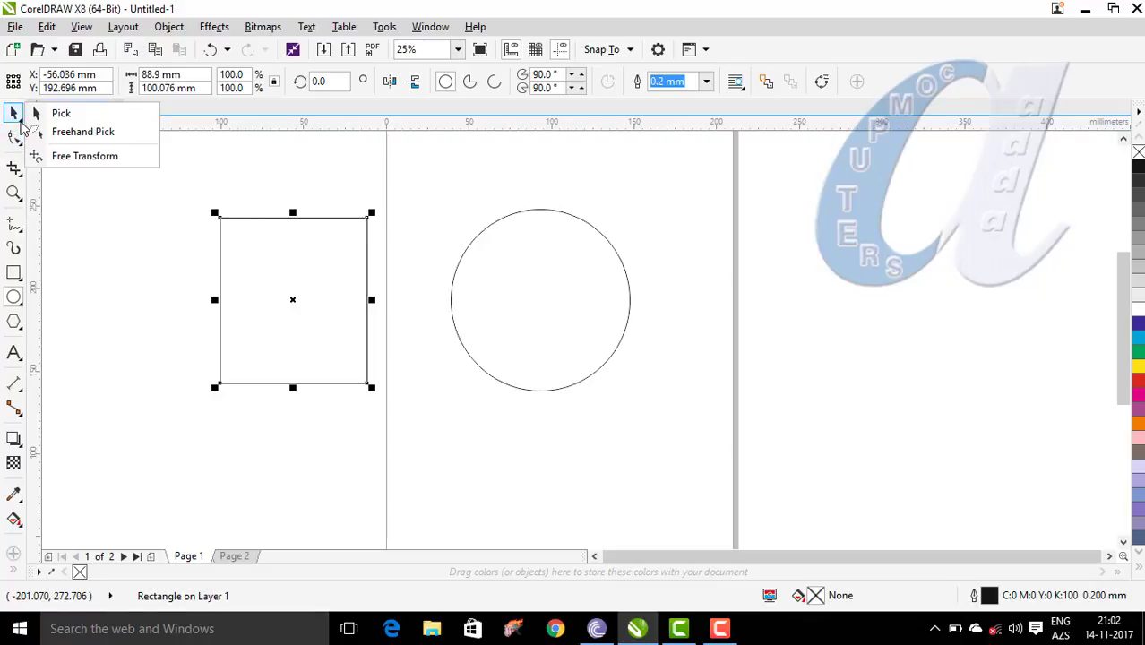
left_click(108, 118)
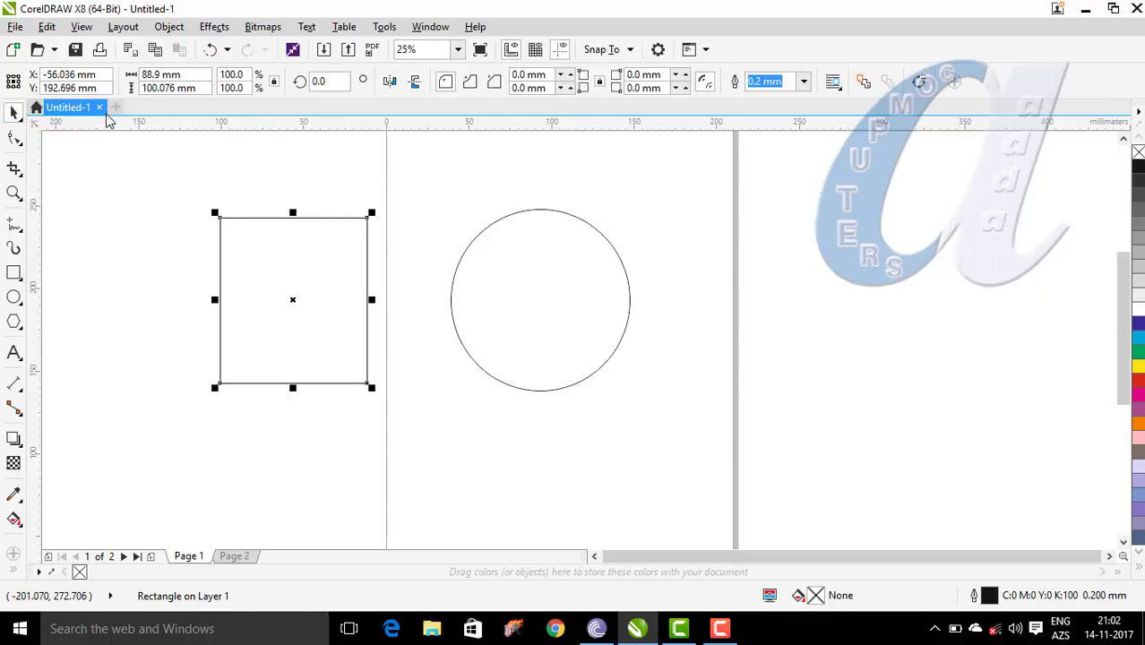
left_click(516, 219)
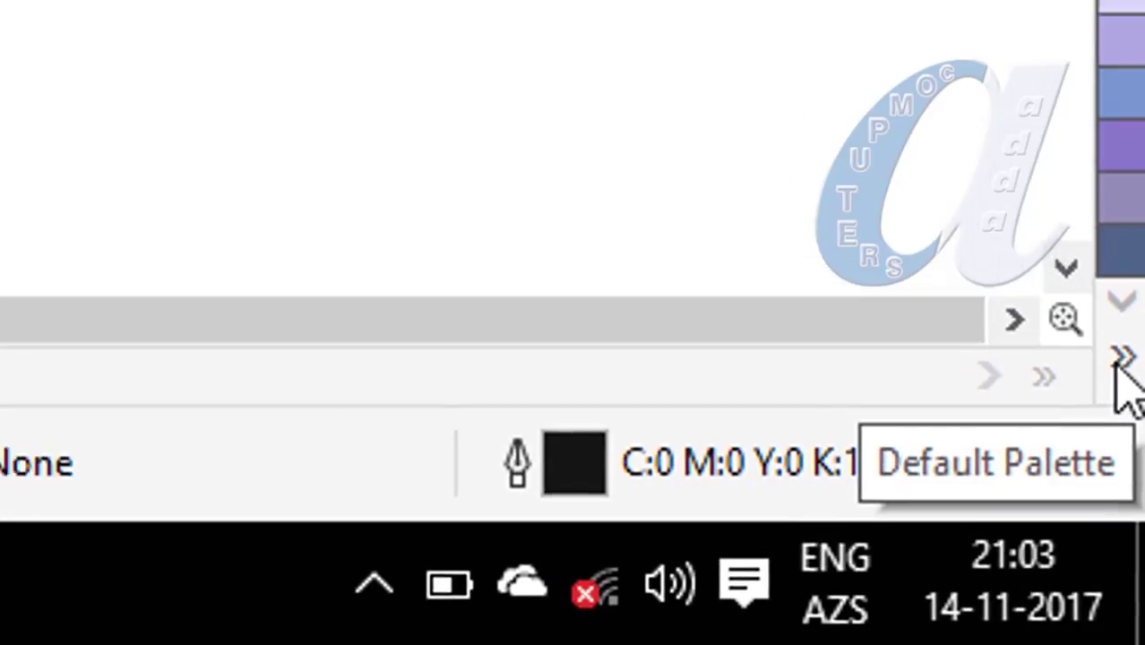
left_click(1116, 345)
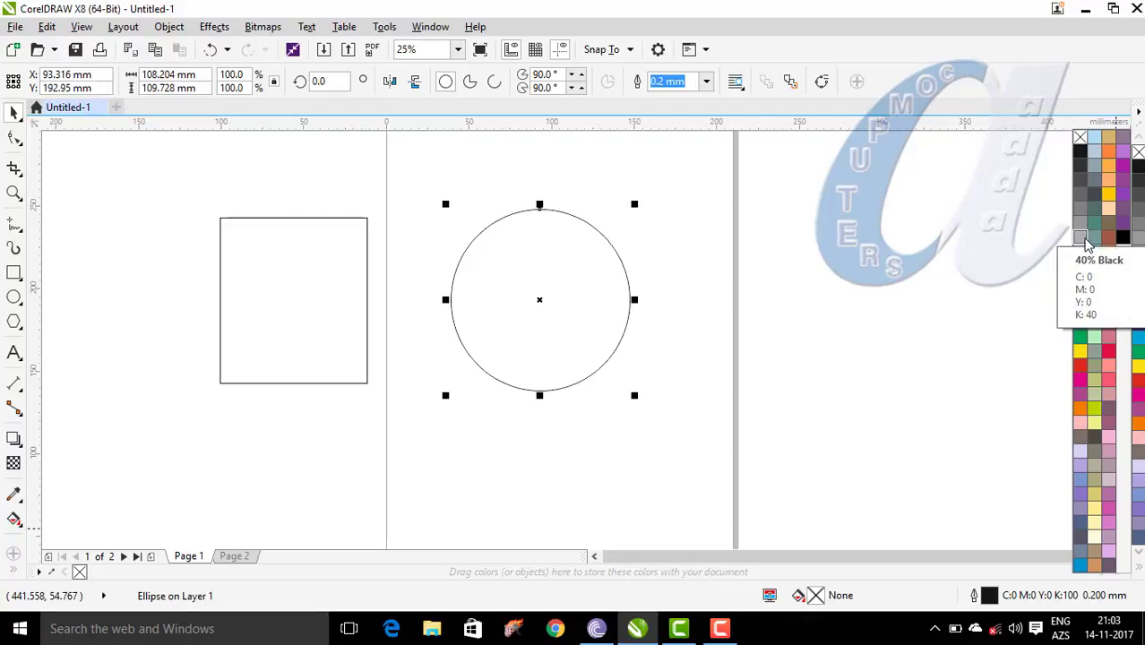
left_click(1082, 384)
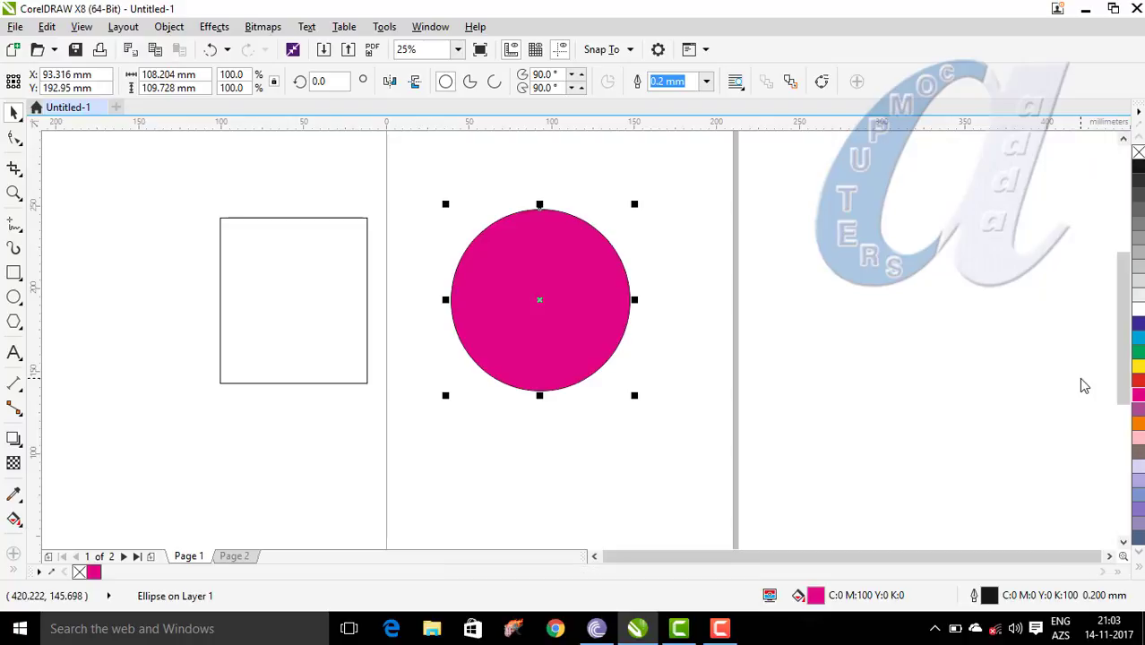
Step: Give the circle a 4.0 mm outline, trying blue first and settling on yellow as its colour
right_click(1139, 330)
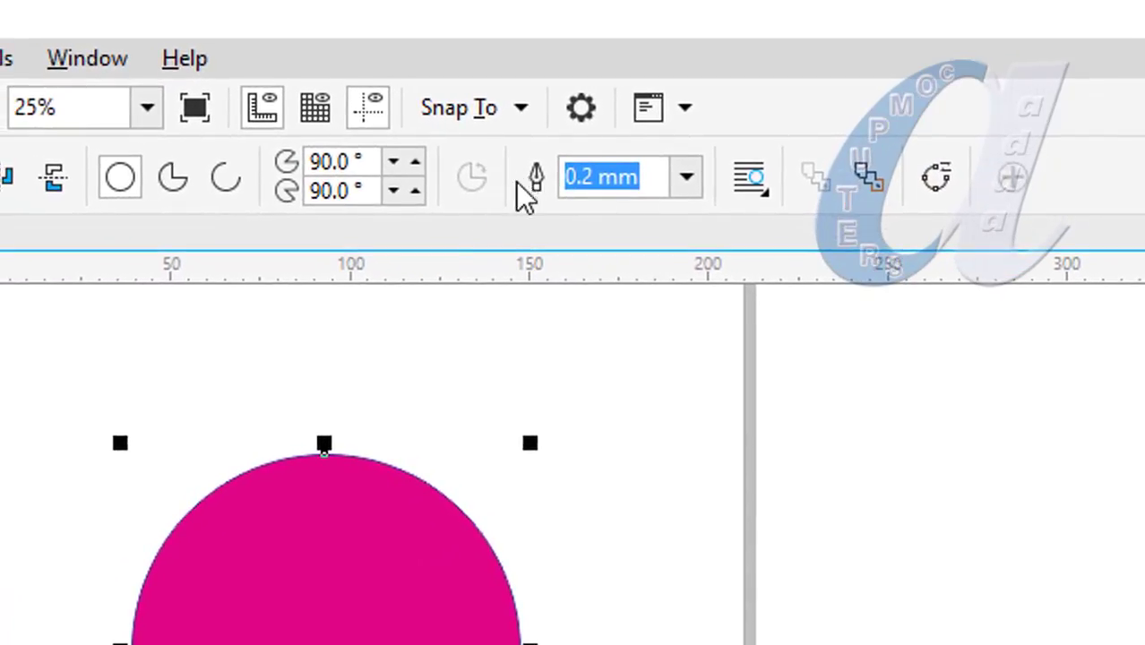
left_click(689, 178)
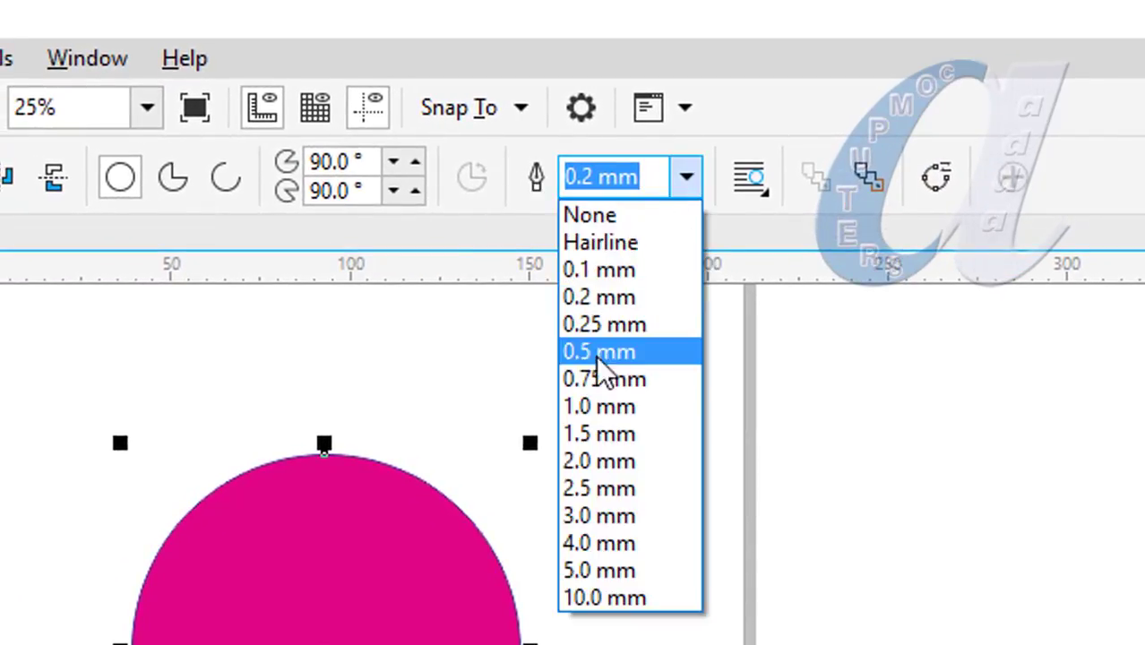
left_click(601, 543)
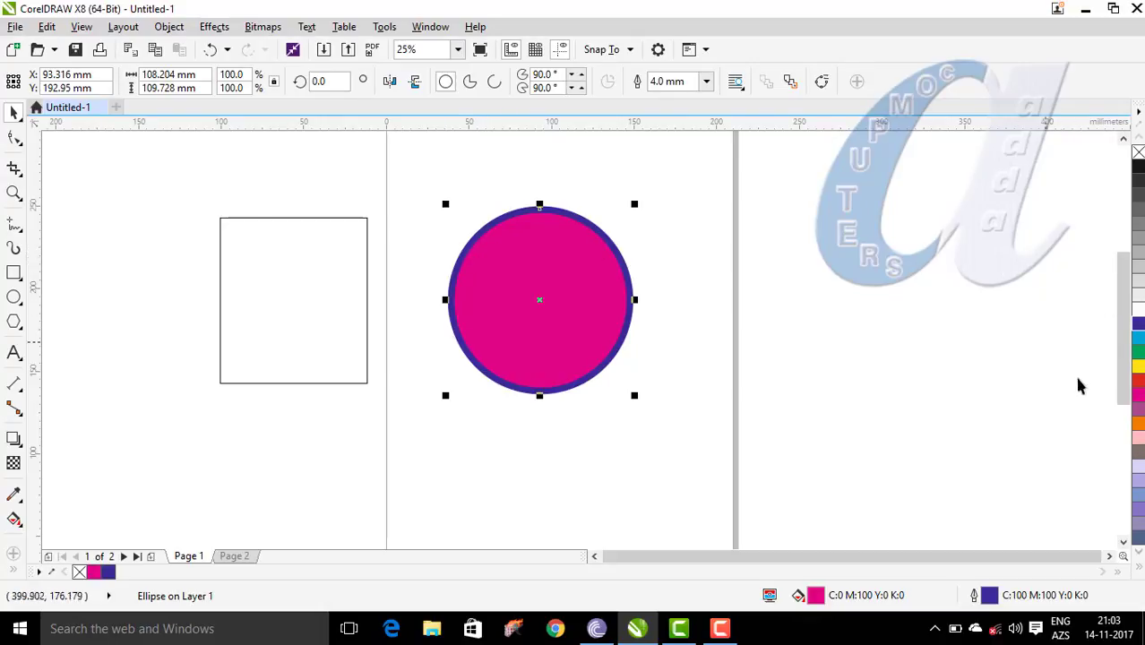
right_click(1138, 367)
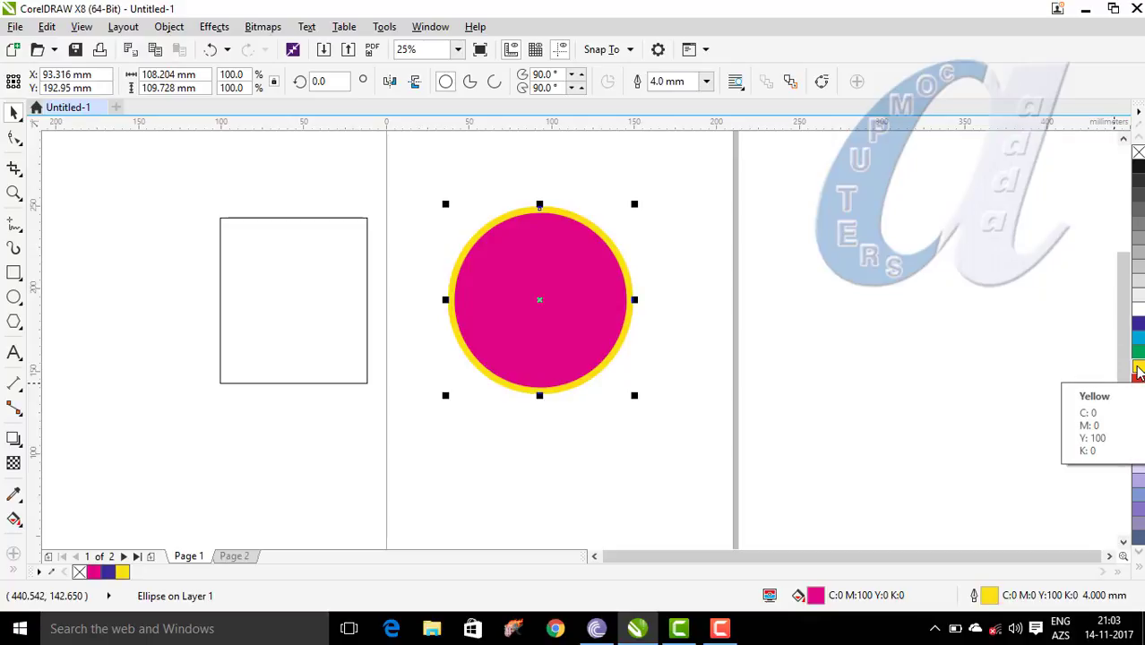
Step: Give the rectangle a 10.0 mm magenta outline and fill it with the C:60 M:40 blue
left_click(252, 223)
left_click(253, 219)
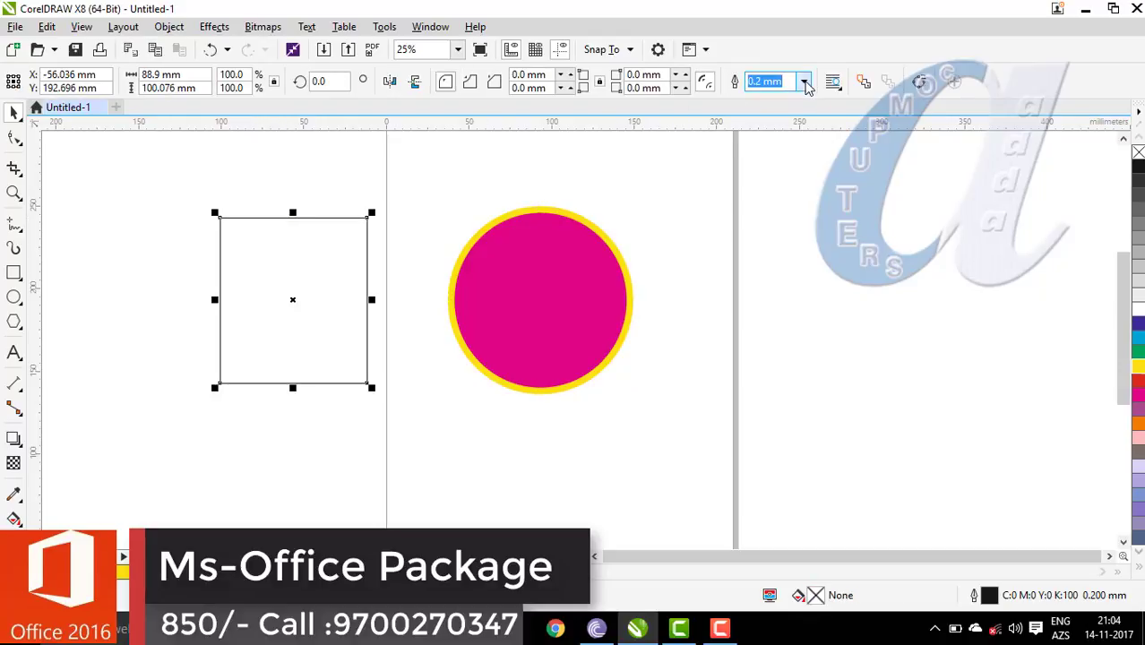
left_click(806, 82)
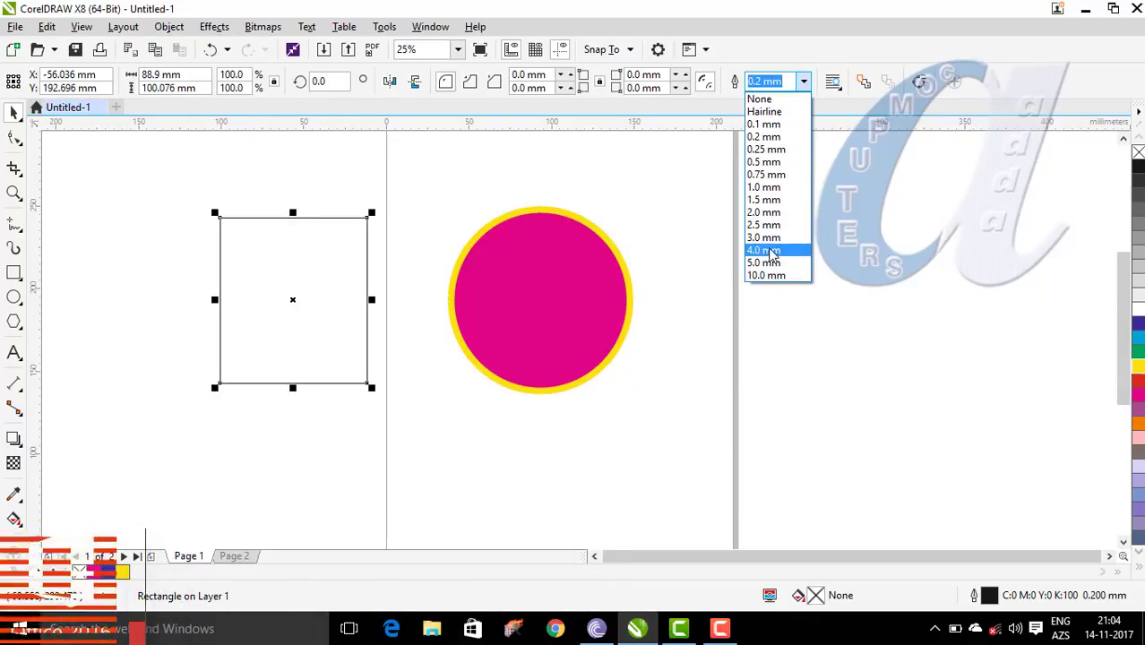
left_click(765, 275)
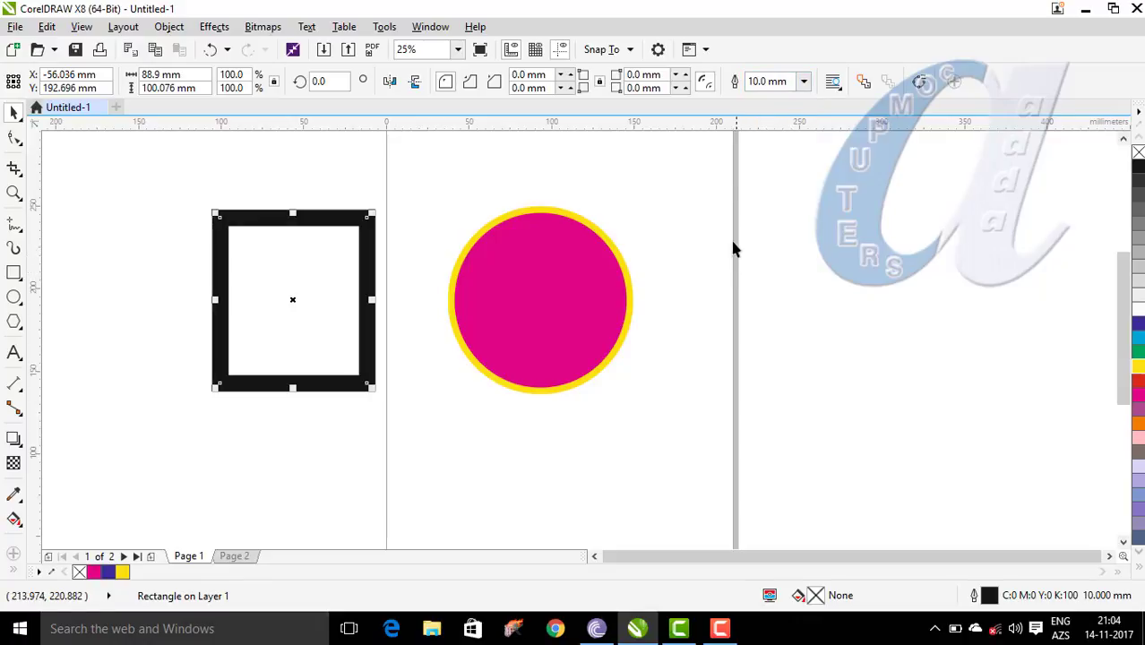
left_click(1138, 495)
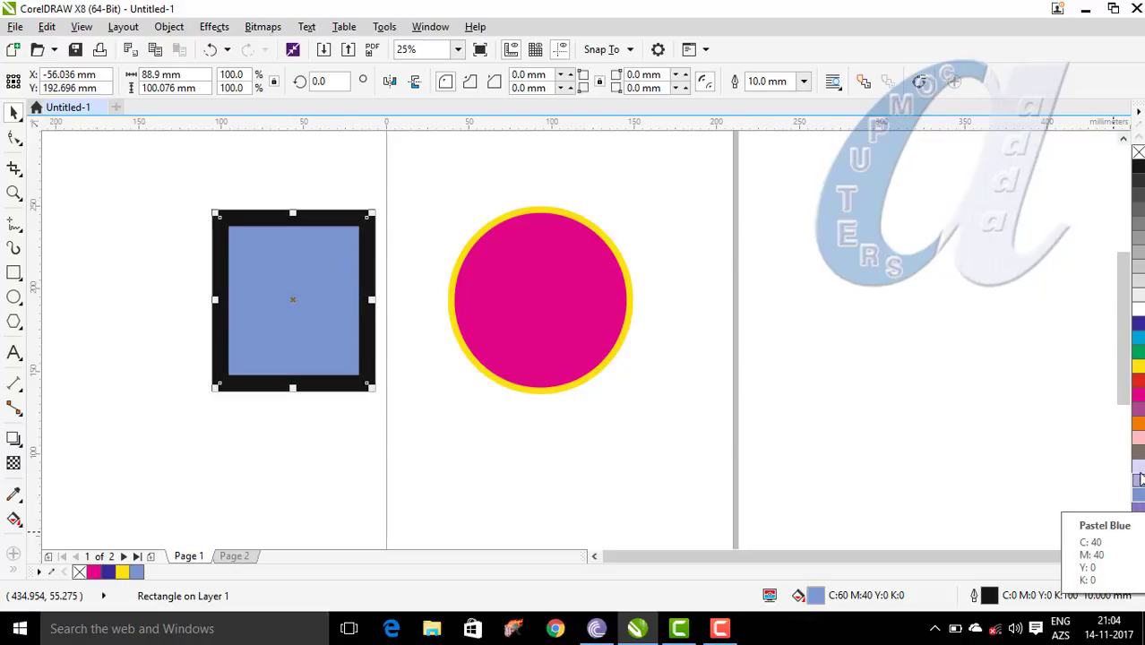
right_click(1140, 399)
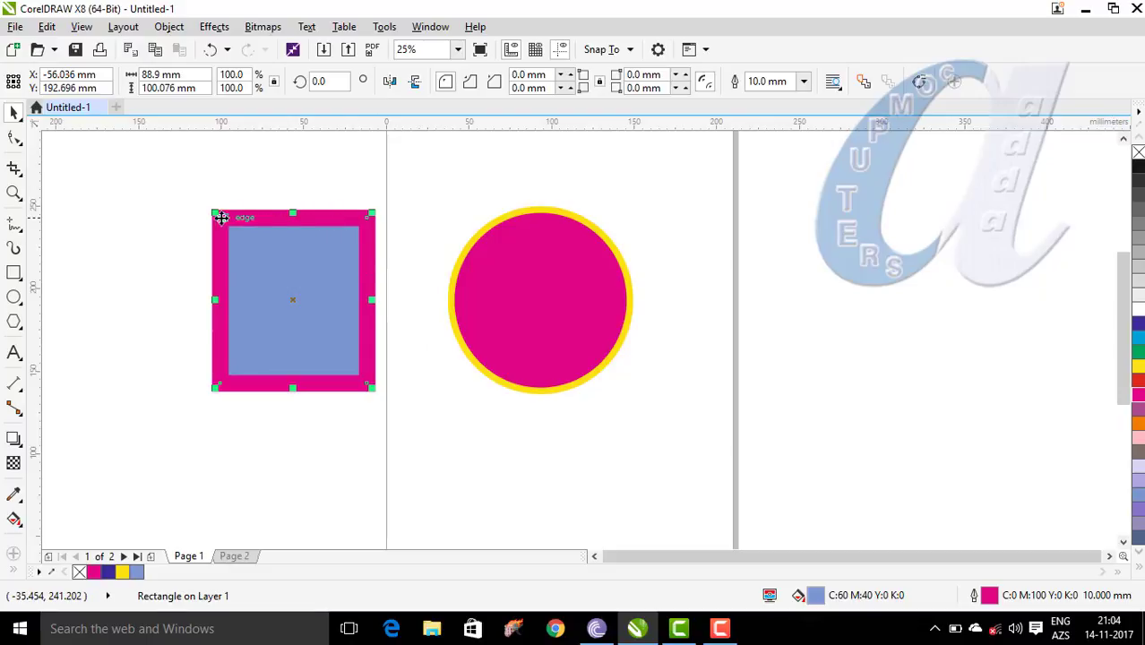
Step: Move the rectangle slightly up and to the right with the Pick tool, to about X -49.4 mm, Y 205.9 mm
left_click(20, 122)
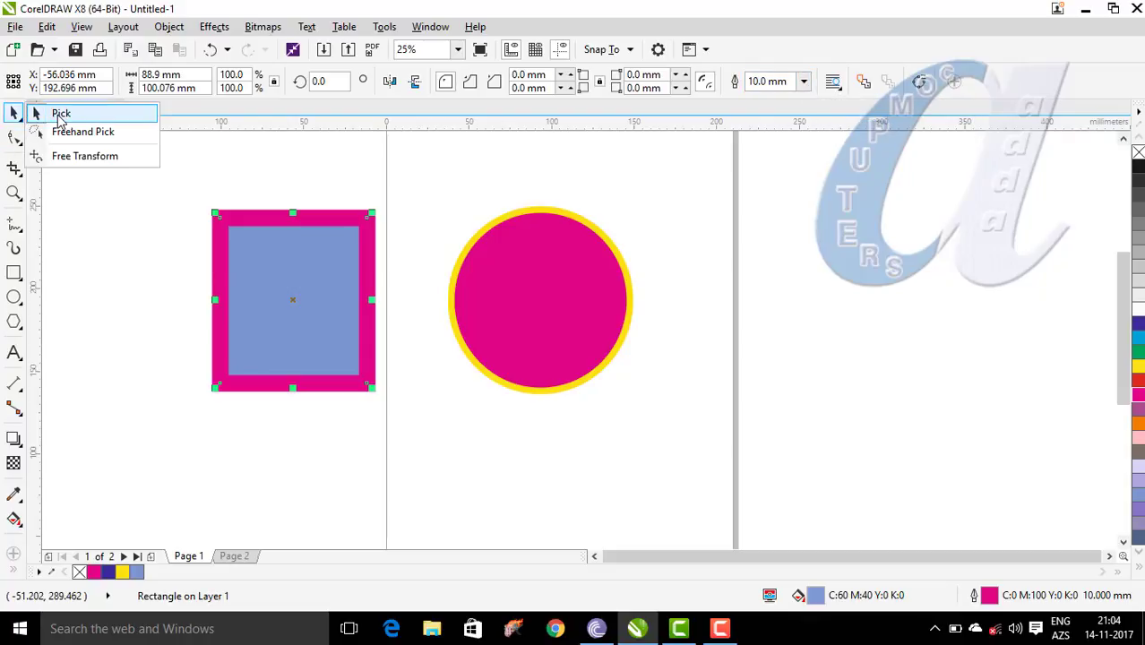
left_click(60, 115)
left_click_drag(256, 269, 277, 248)
left_click(302, 267)
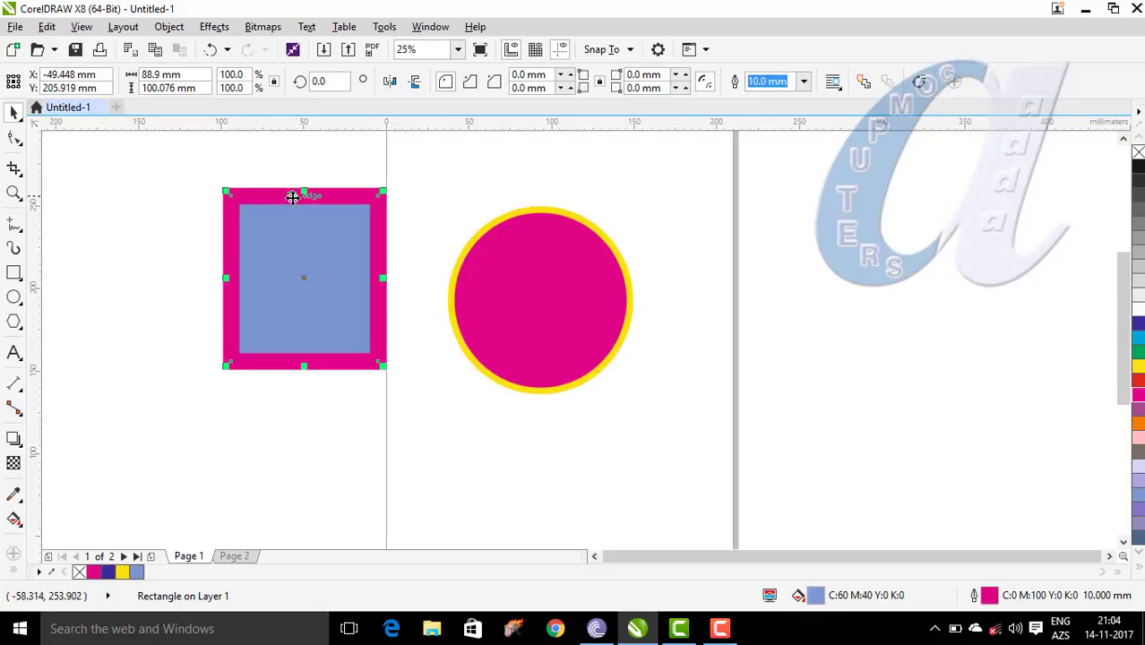
Step: Rotate the rectangle about its centre and about a shifted pivot to about 87.7°, and move it back beside the circle
left_click(292, 197)
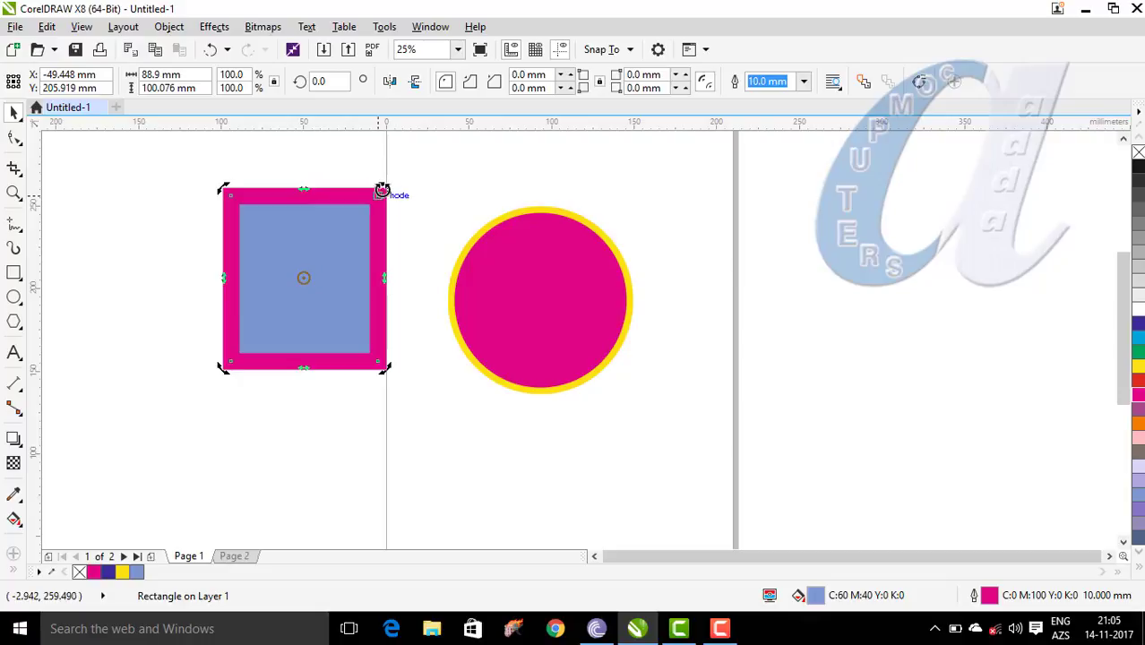
left_click_drag(384, 189, 183, 256)
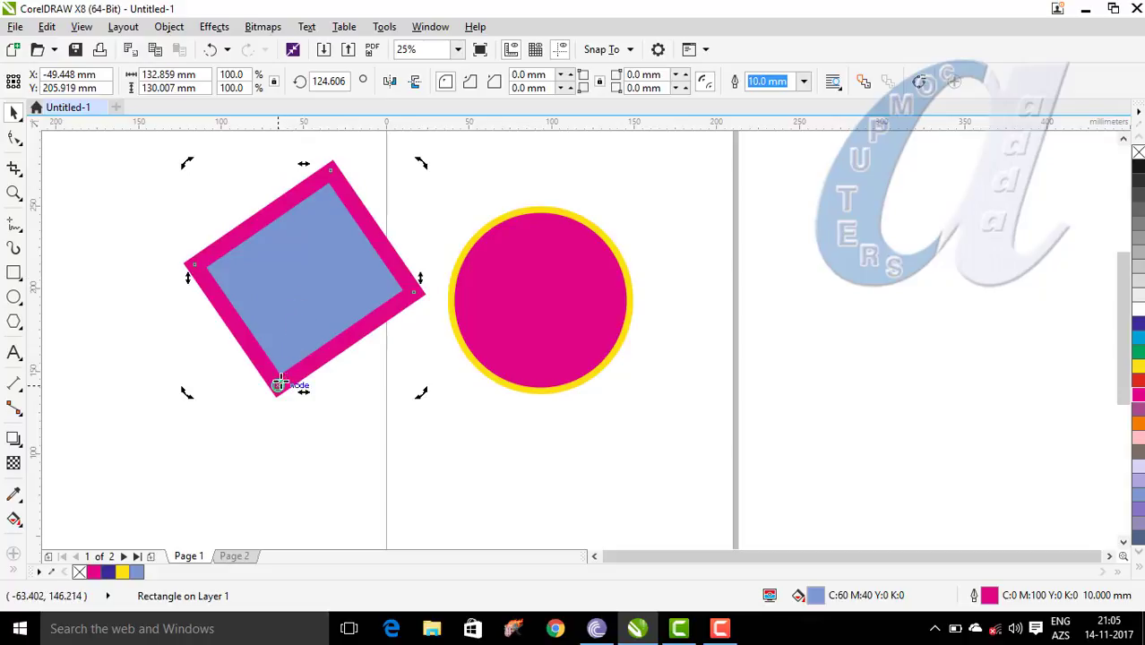
left_click_drag(418, 392, 277, 347)
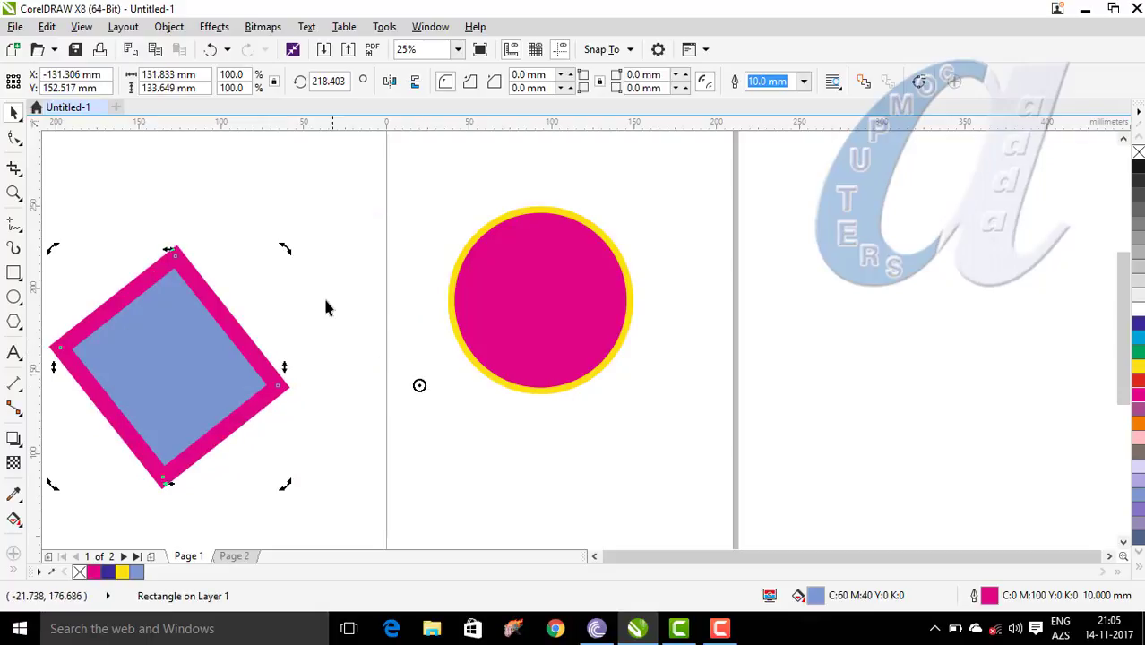
left_click_drag(286, 251, 384, 356)
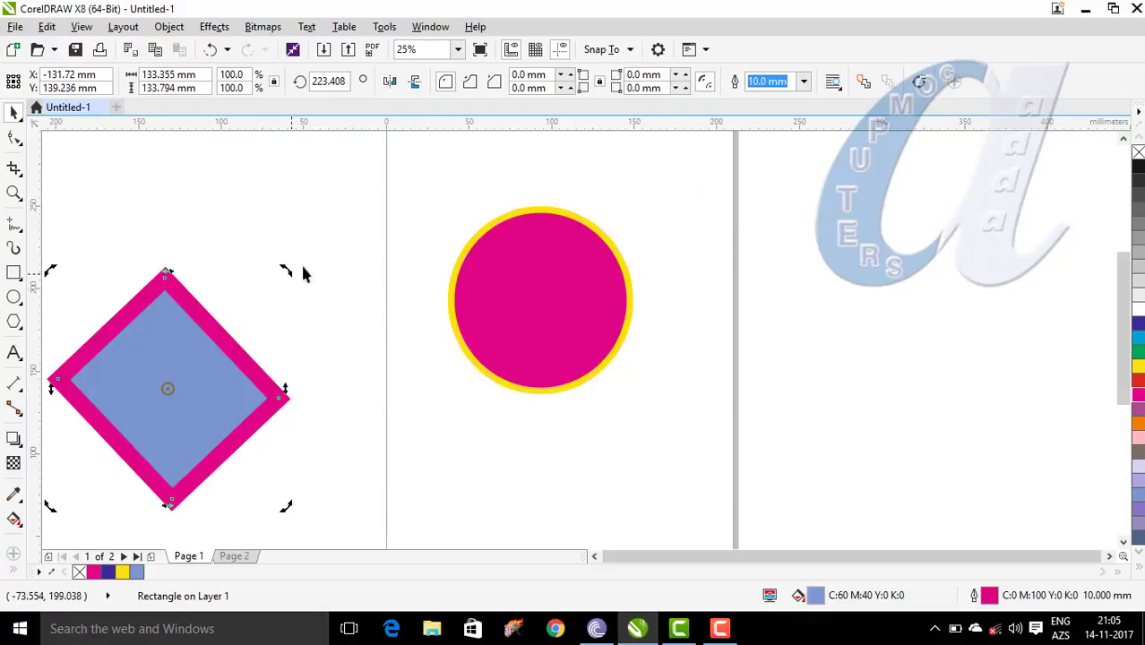
left_click_drag(283, 271, 164, 430)
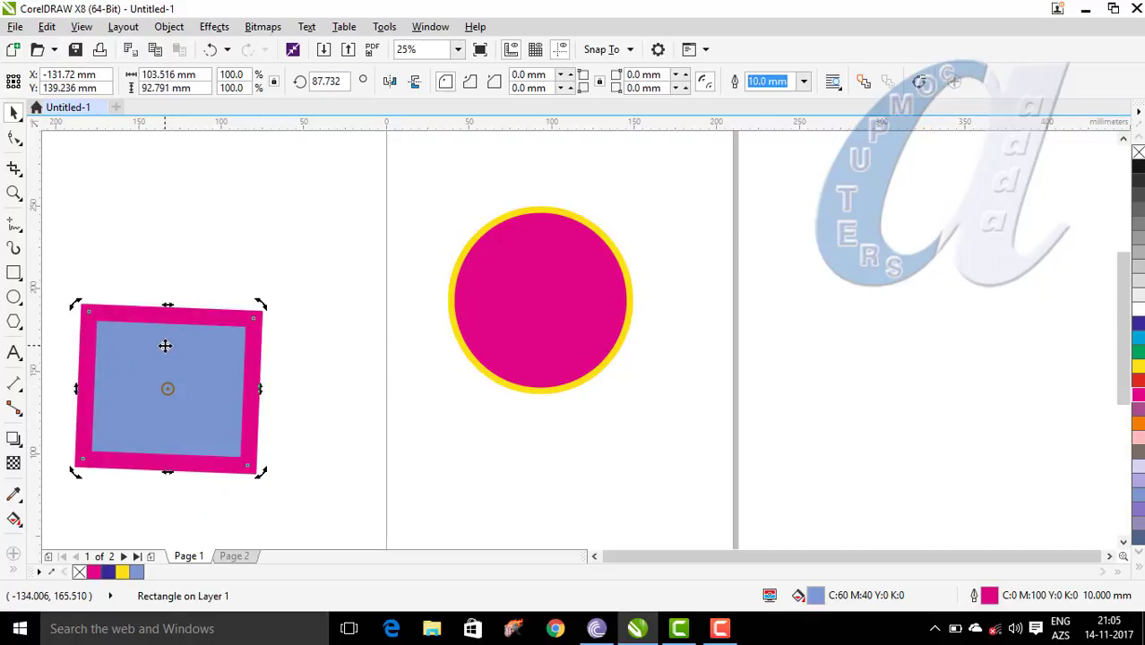
left_click_drag(164, 345, 302, 237)
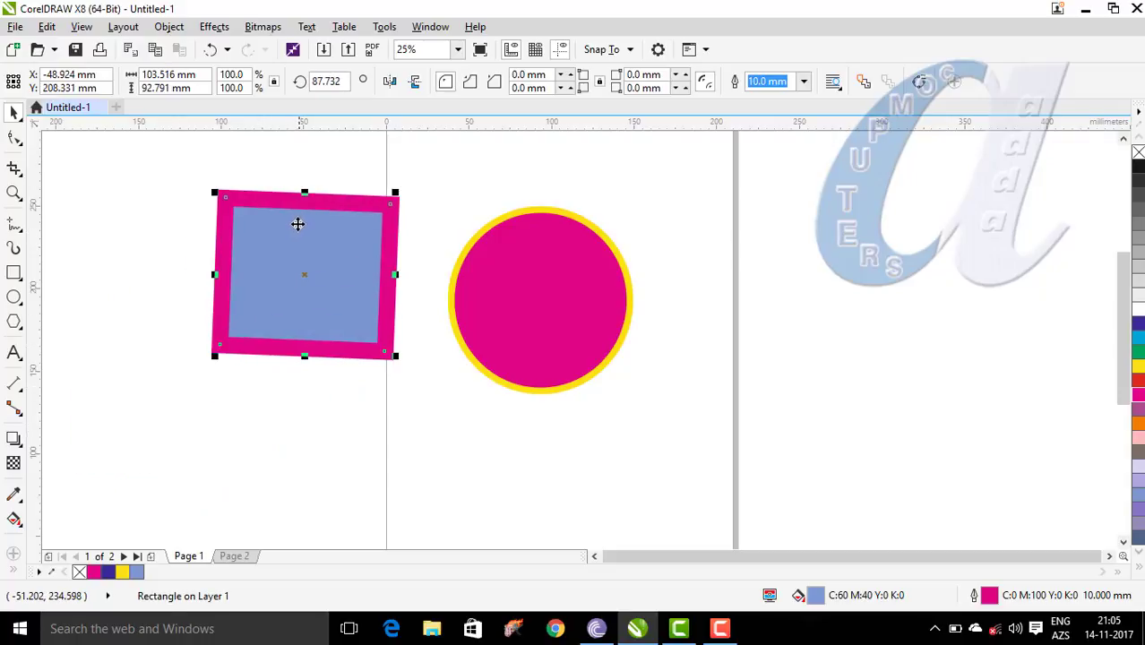
Step: Skew the rectangle horizontally and vertically until its upper and lower edges rise slightly to the right
left_click(298, 224)
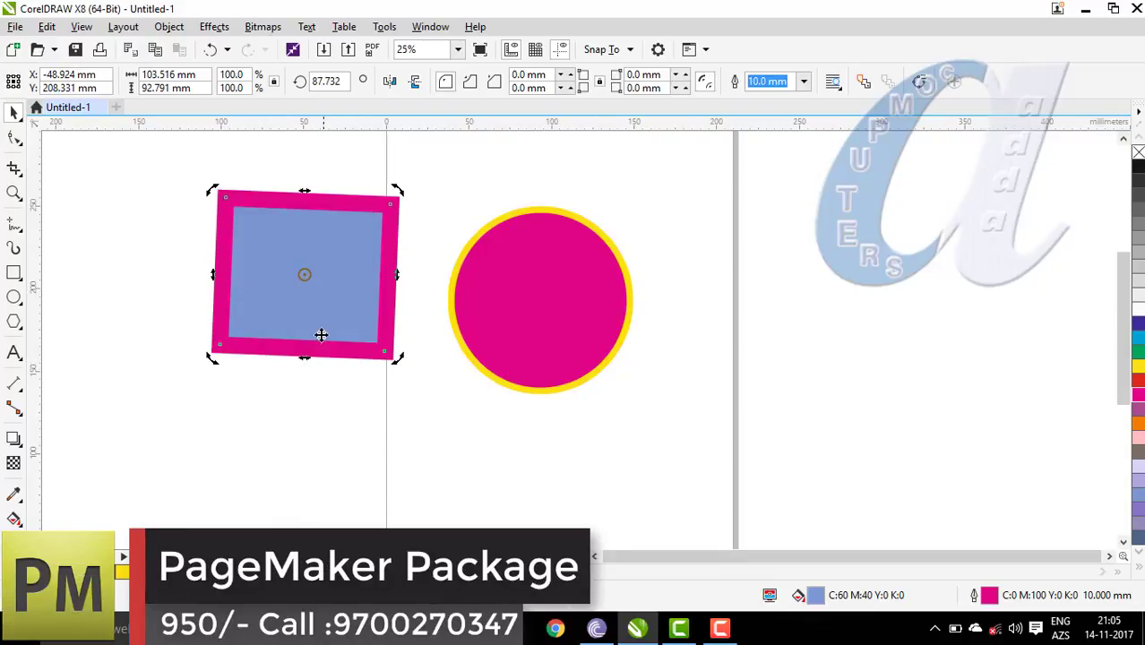
left_click_drag(305, 355, 341, 356)
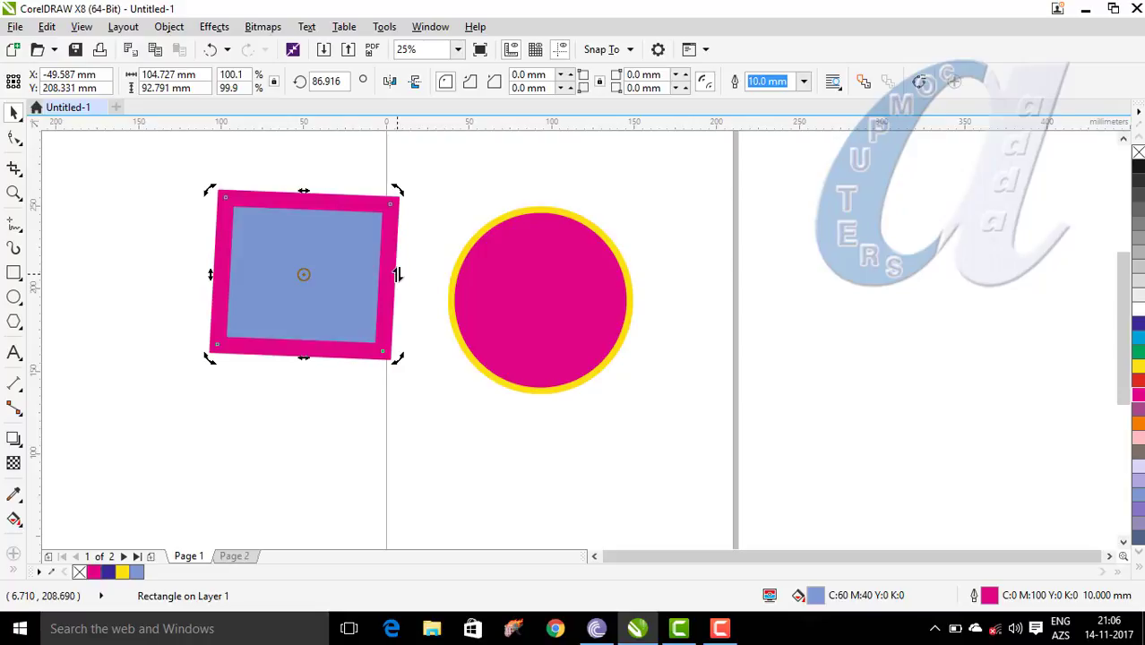
left_click_drag(398, 274, 380, 410)
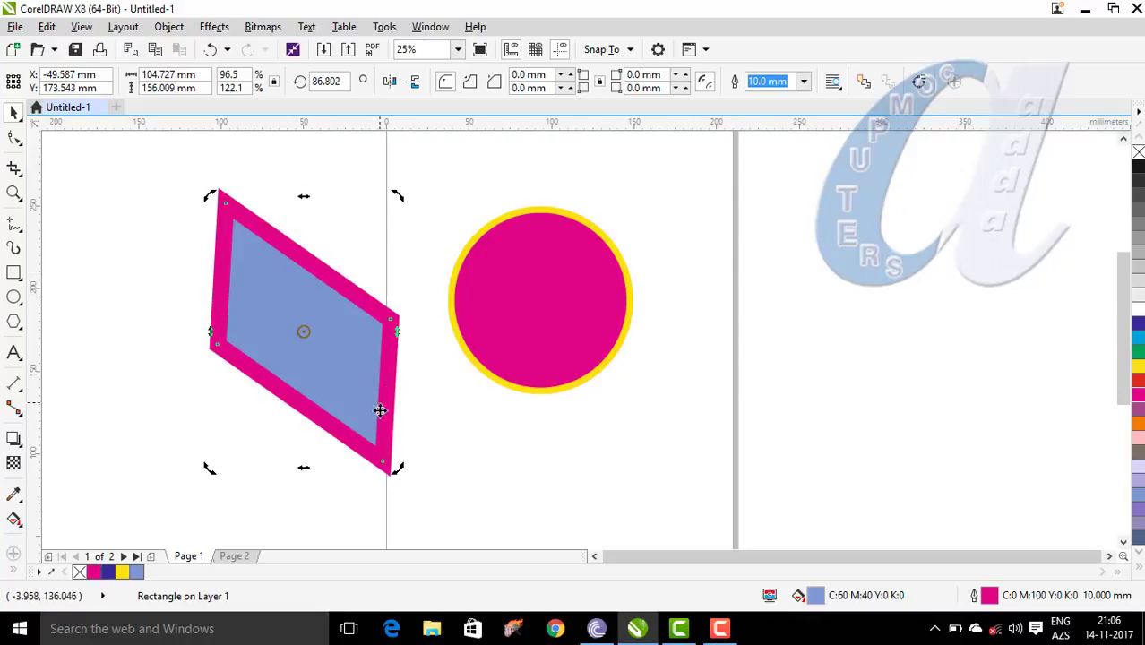
left_click_drag(396, 330, 406, 197)
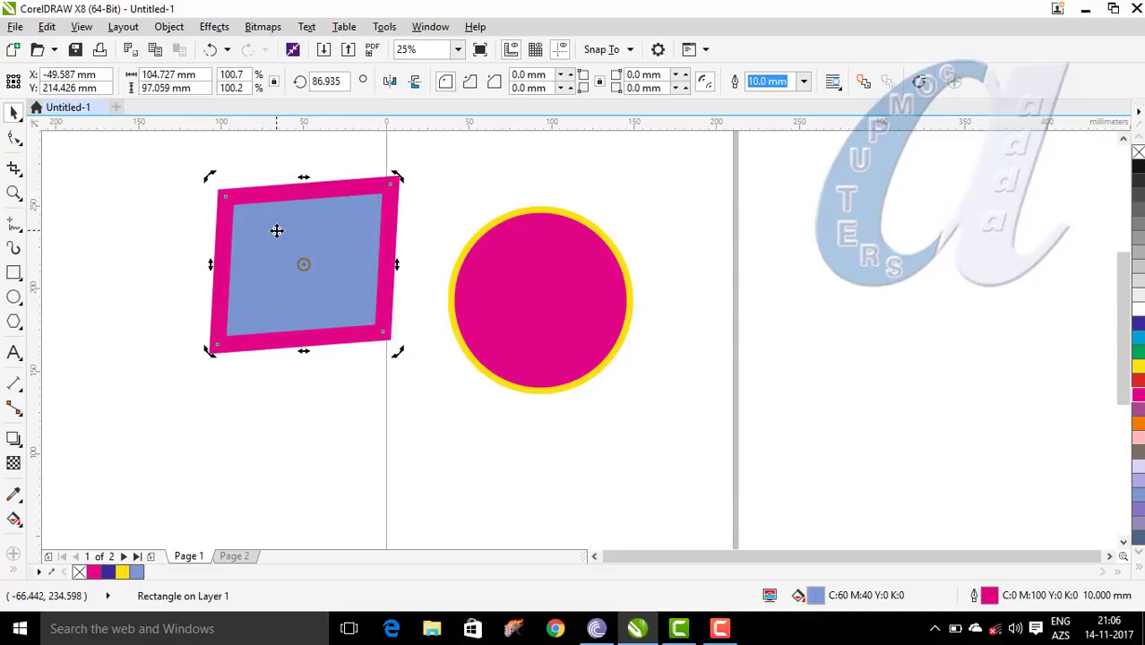
Step: Skew the circle horizontally to the left into a slanted ellipse about 113 mm wide
left_click(520, 289)
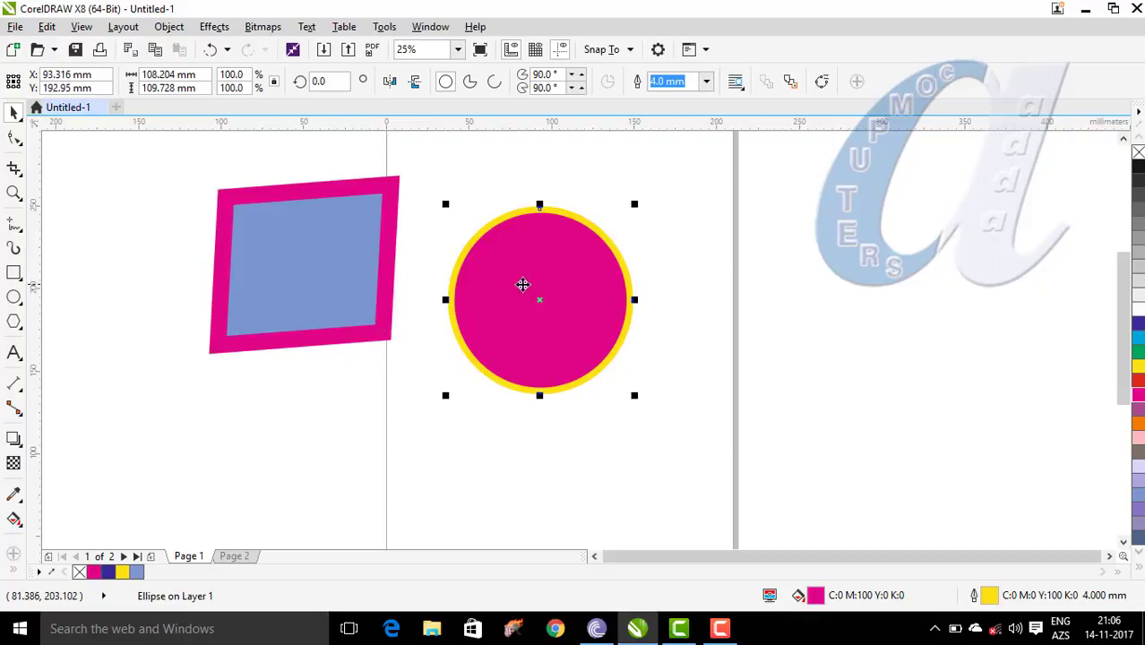
left_click(536, 225)
left_click_drag(539, 204, 423, 214)
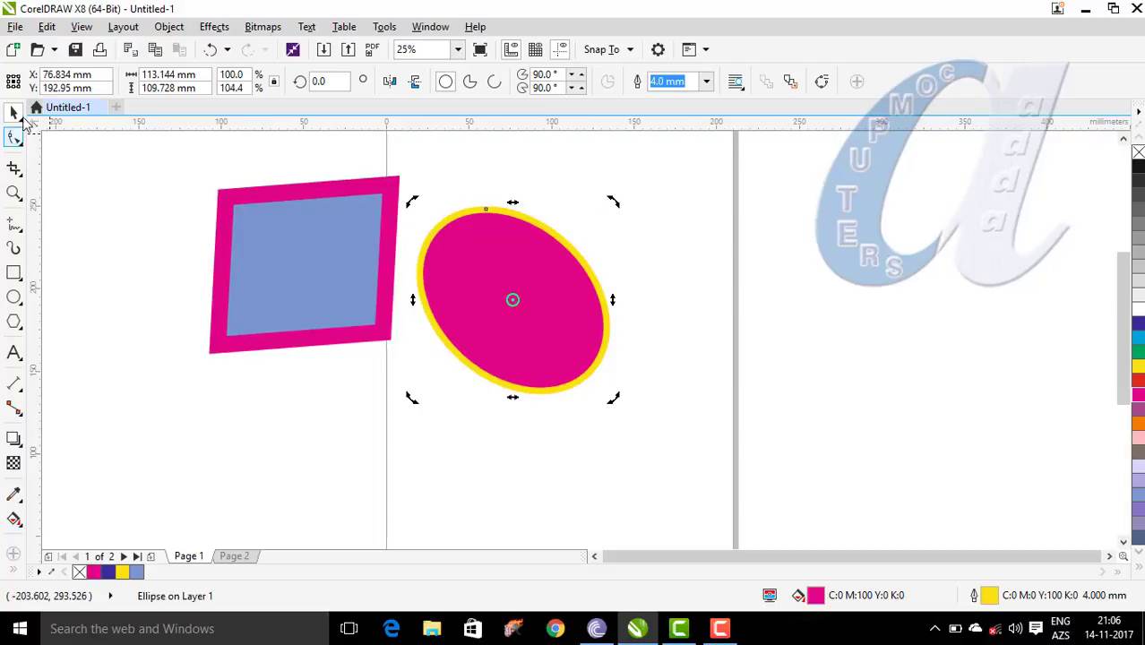
Step: Draw an ellipse about 42 mm wide and 39 mm high below the slanted rectangle and fill it yellow
left_click(15, 297)
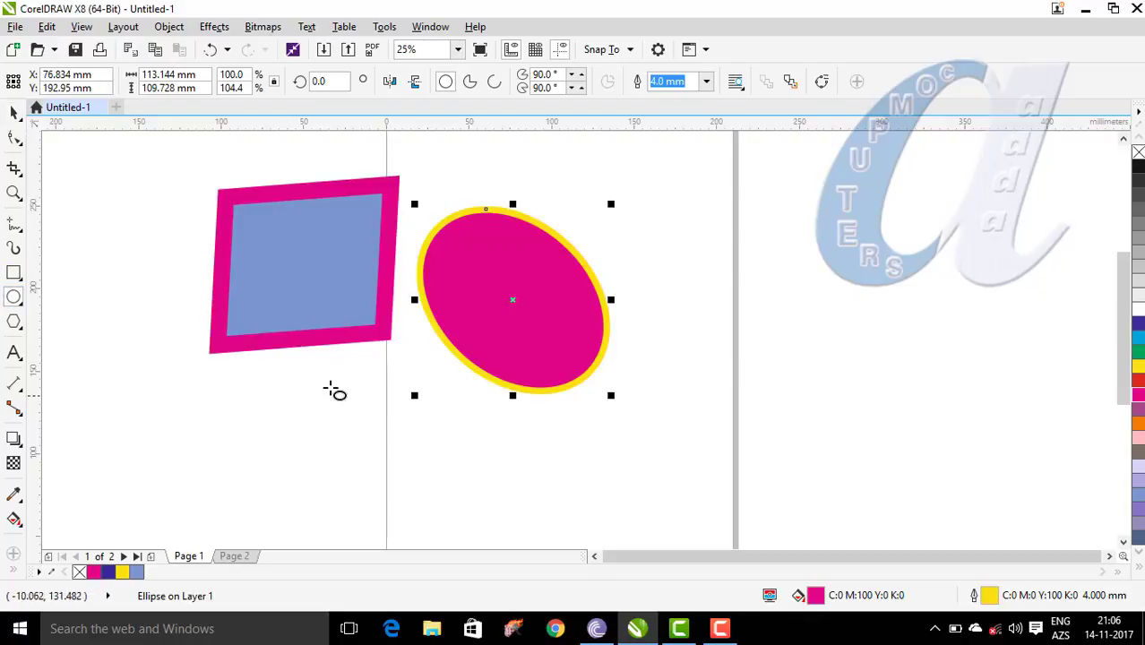
left_click_drag(308, 364, 388, 437)
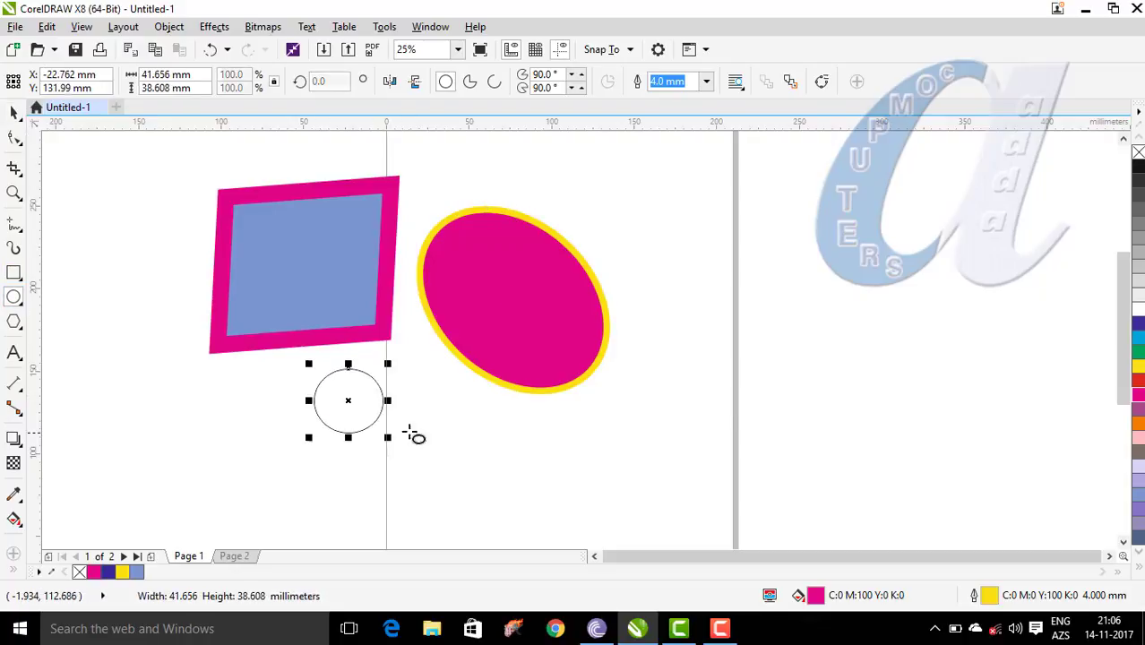
left_click(1139, 365)
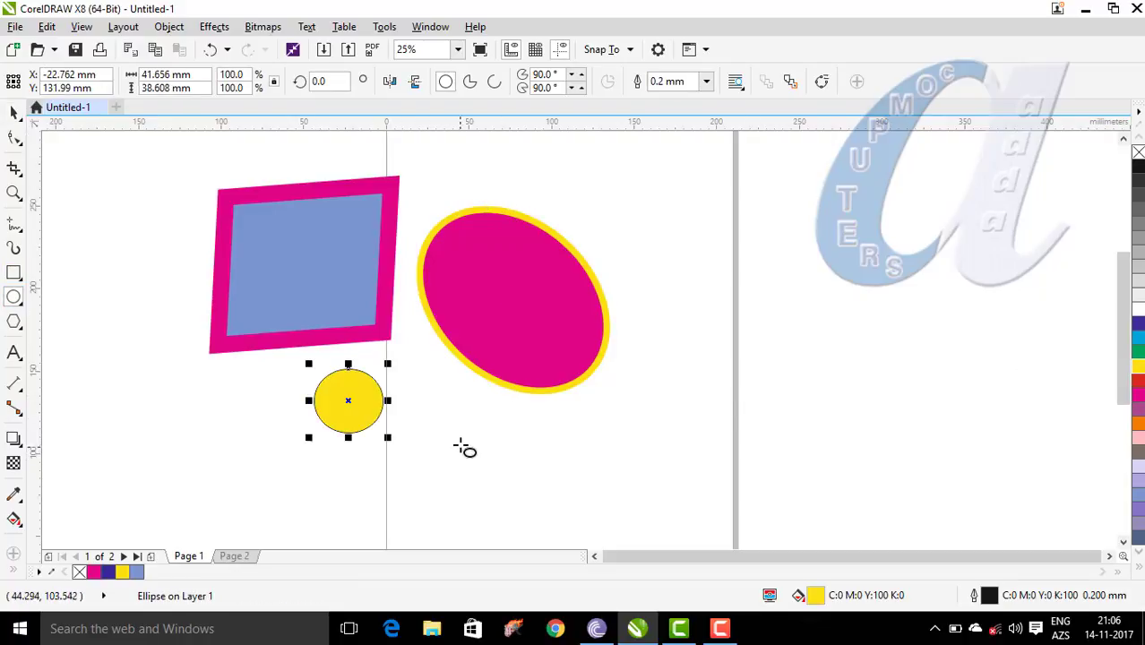
Step: Draw a rectangle about 163 × 48 mm filled dark blue below the large ellipse and one about 40 × 22 mm filled black above it
left_click(14, 273)
left_click_drag(418, 389, 687, 467)
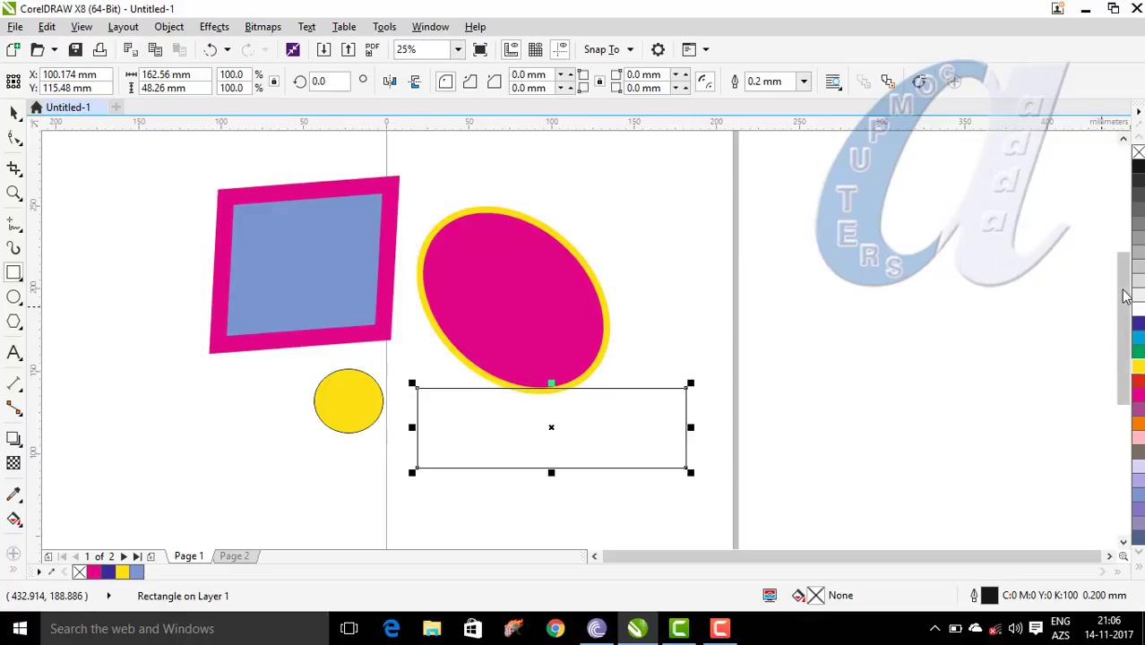
left_click(1138, 324)
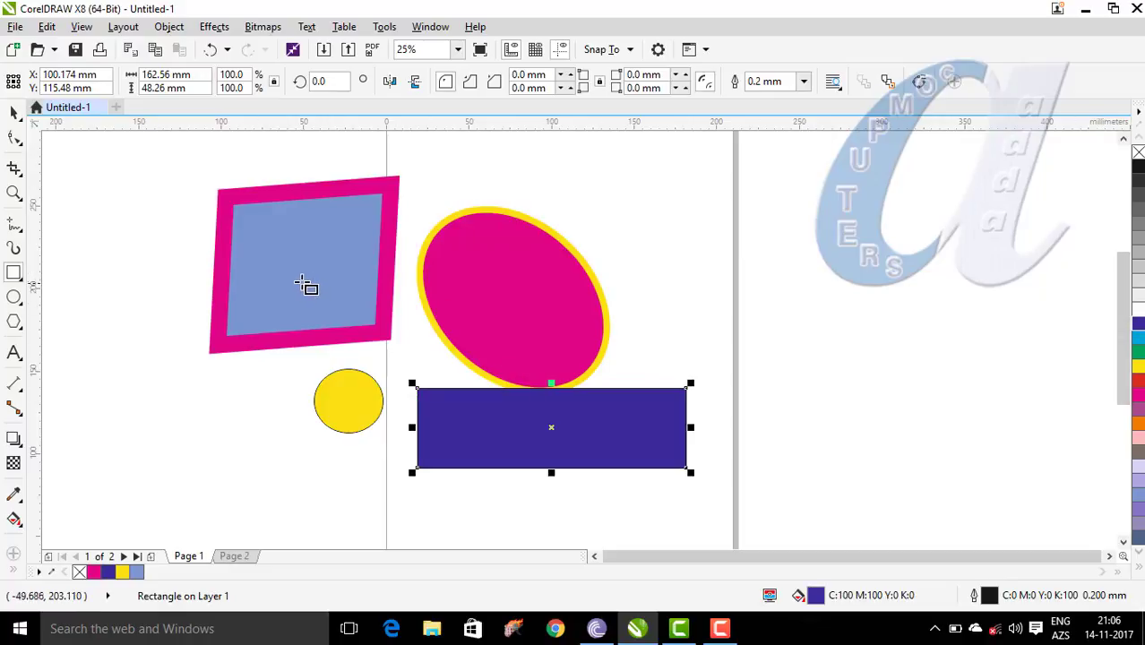
left_click_drag(418, 145, 493, 190)
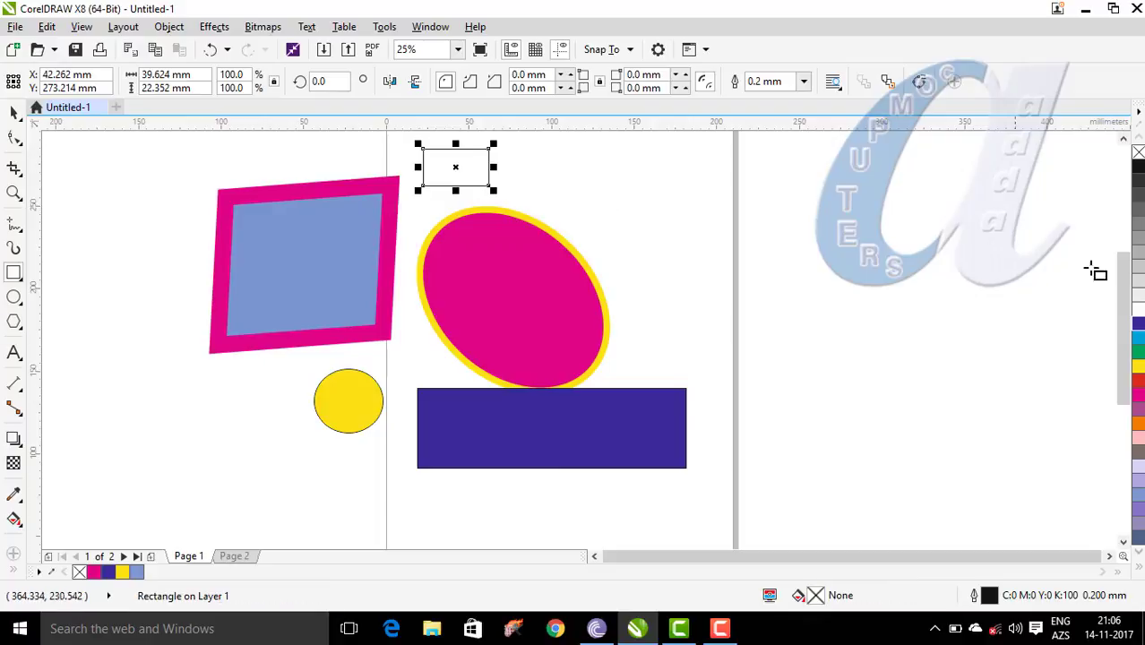
left_click(1139, 170)
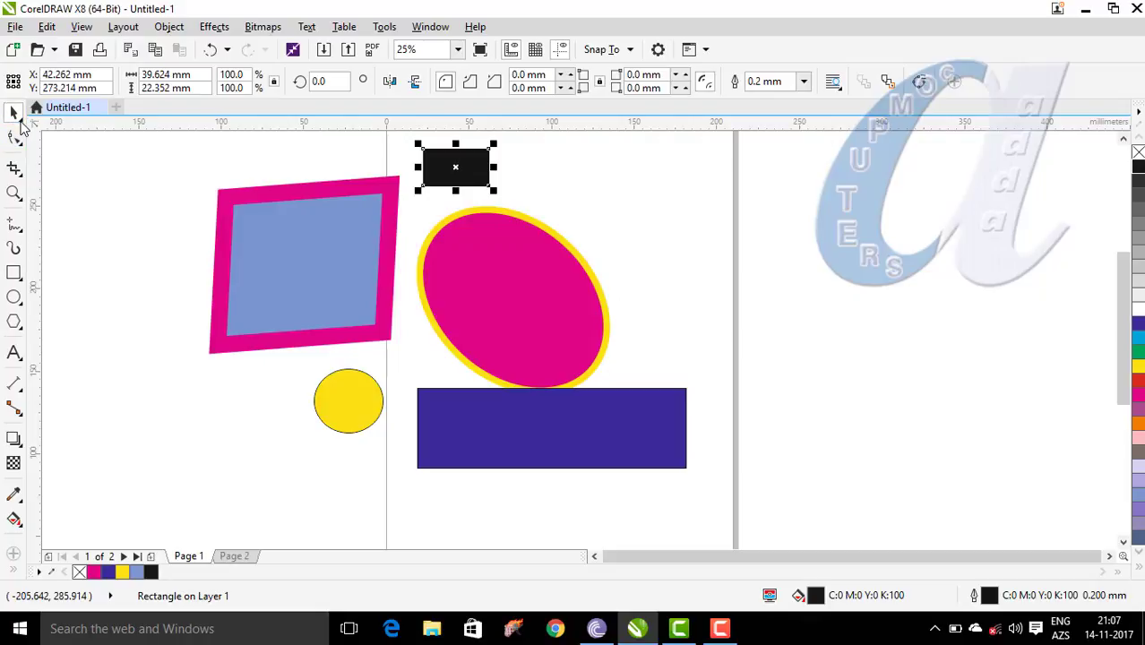
Step: Select the slanted rectangle and the black rectangle one after the other with the Pick tool, and clear the selection
left_click(22, 119)
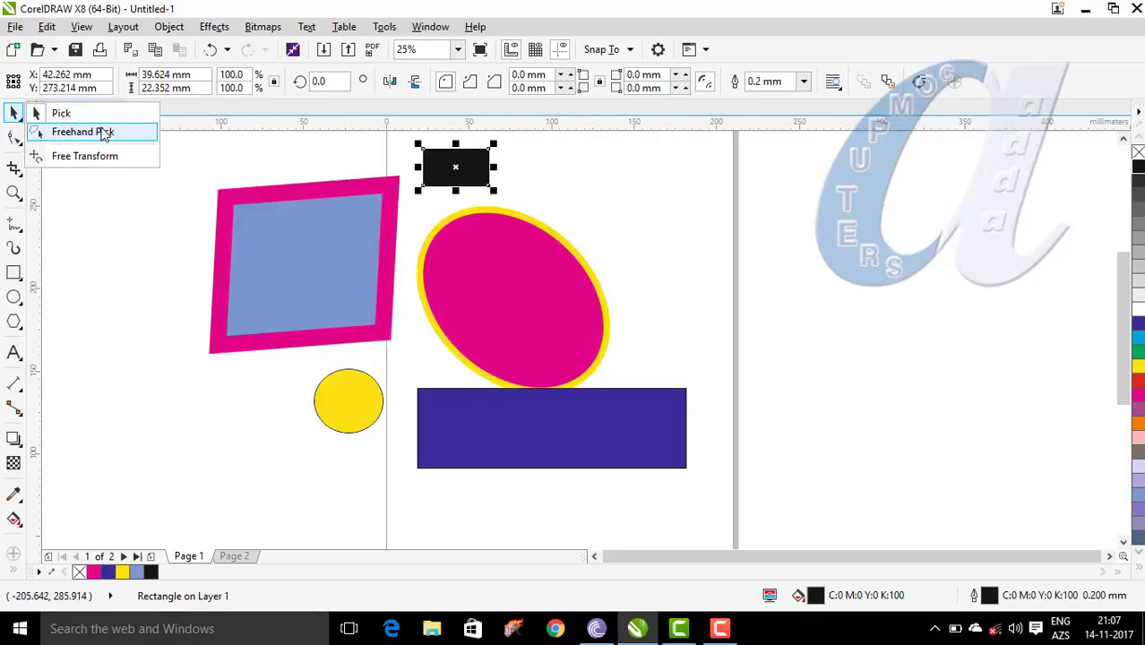
left_click(61, 113)
left_click(268, 270)
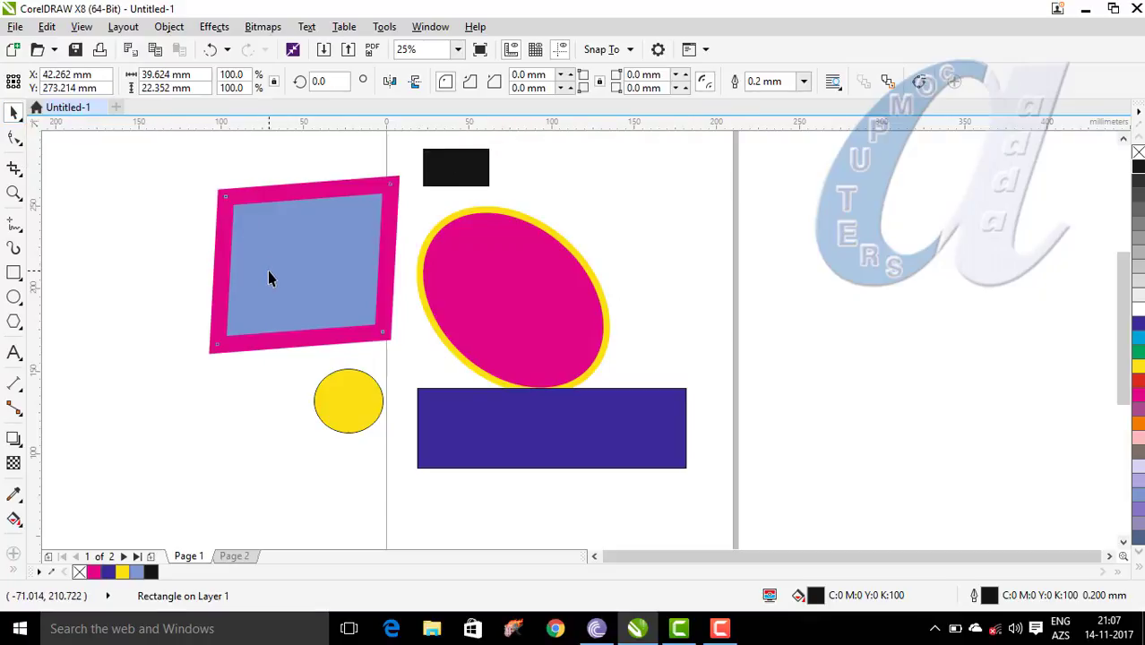
left_click(469, 176)
key("Escape")
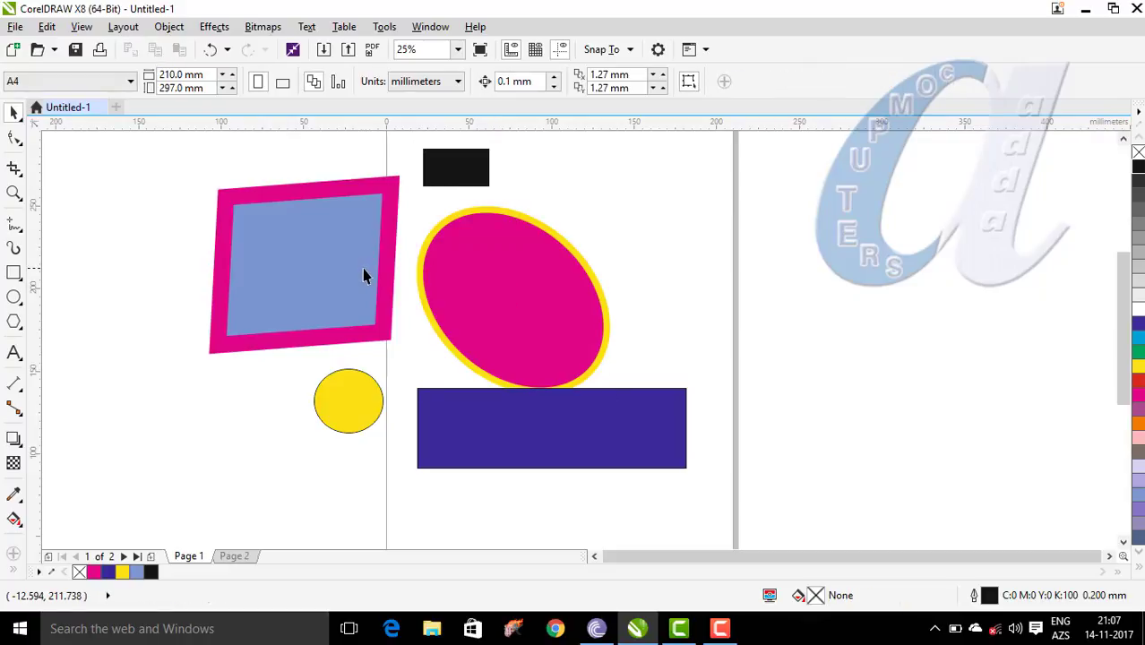
Step: Select the slanted rectangle, the yellow circle and the blue rectangle together, and move them right across the large ellipse and back
left_click(312, 262, "shift")
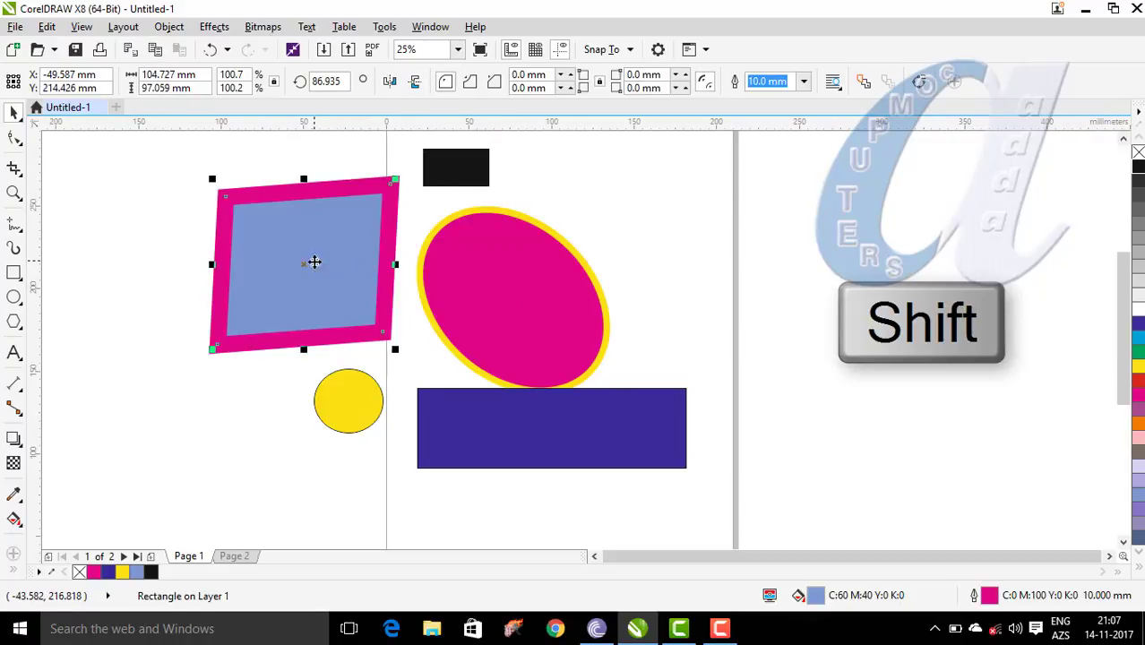
left_click(352, 410, "shift")
left_click(488, 427, "shift")
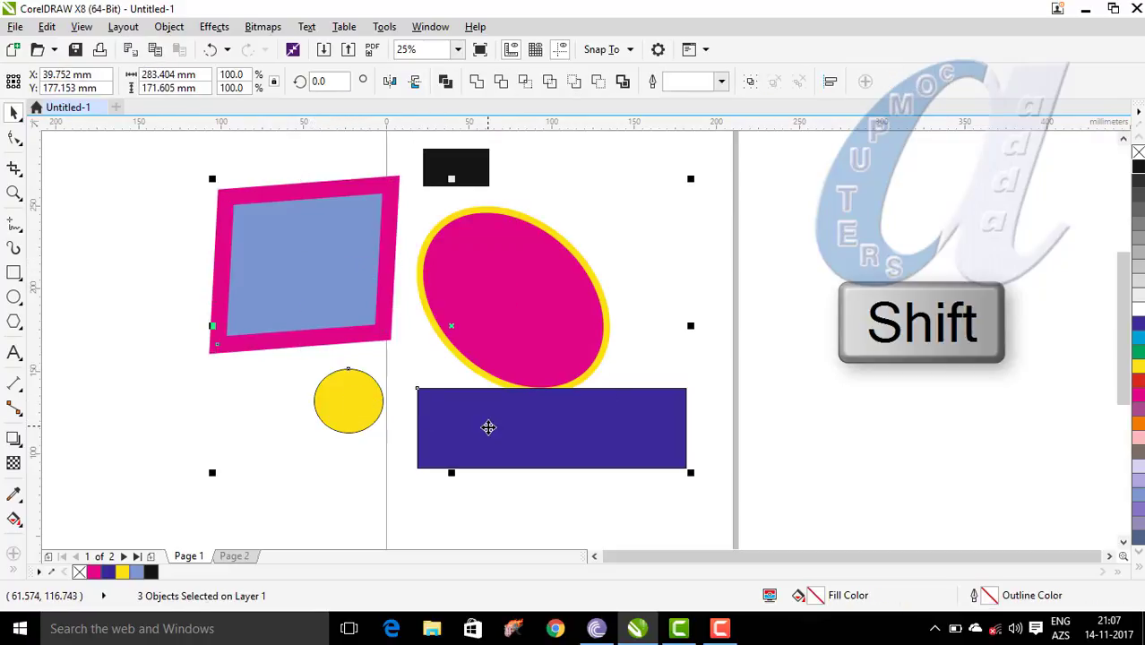
left_click_drag(340, 325, 548, 351)
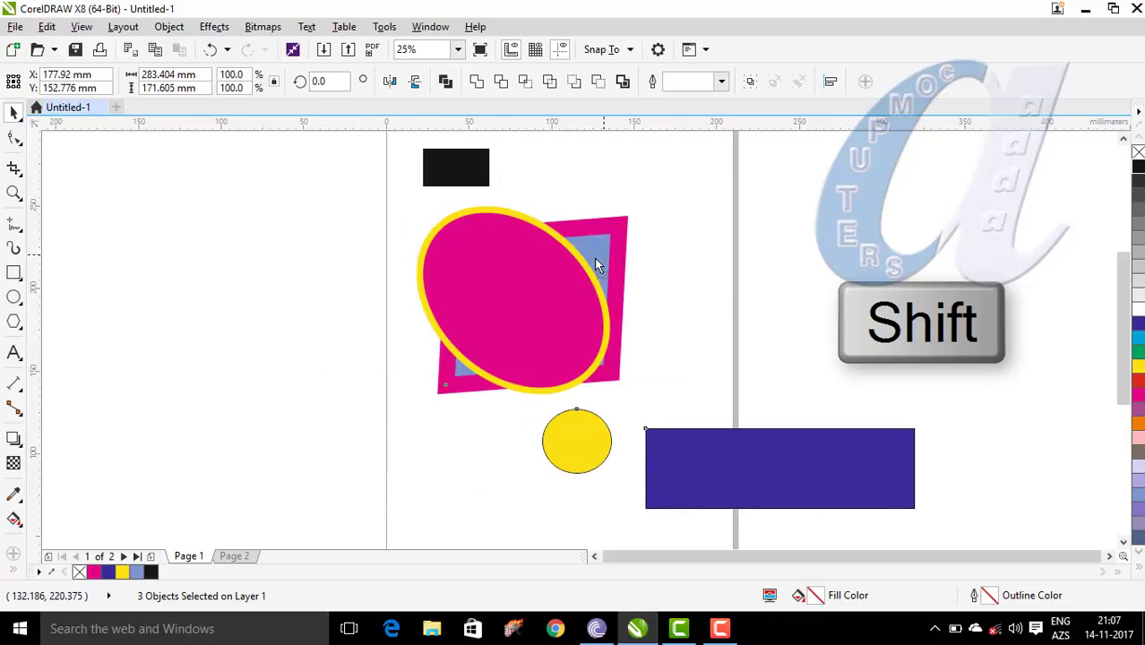
left_click_drag(598, 266, 363, 218)
key("ctrl+z")
left_click(631, 253)
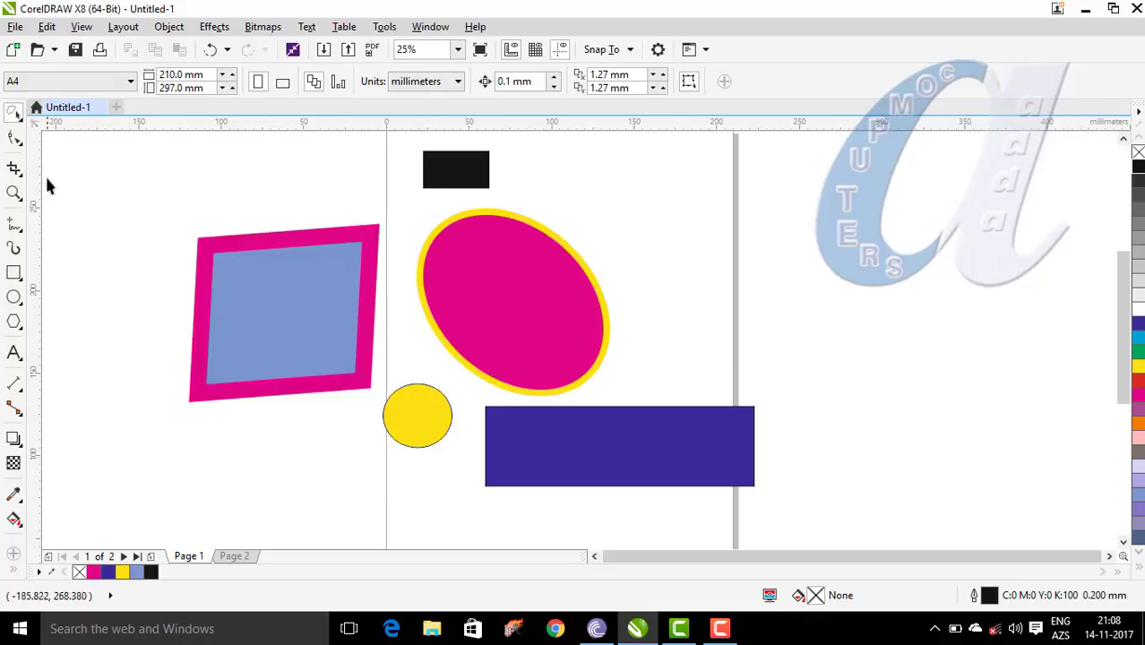
Step: Lasso the black rectangle, the slanted rectangle and the yellow circle with Freehand Pick and move them together to the left
left_click(18, 115)
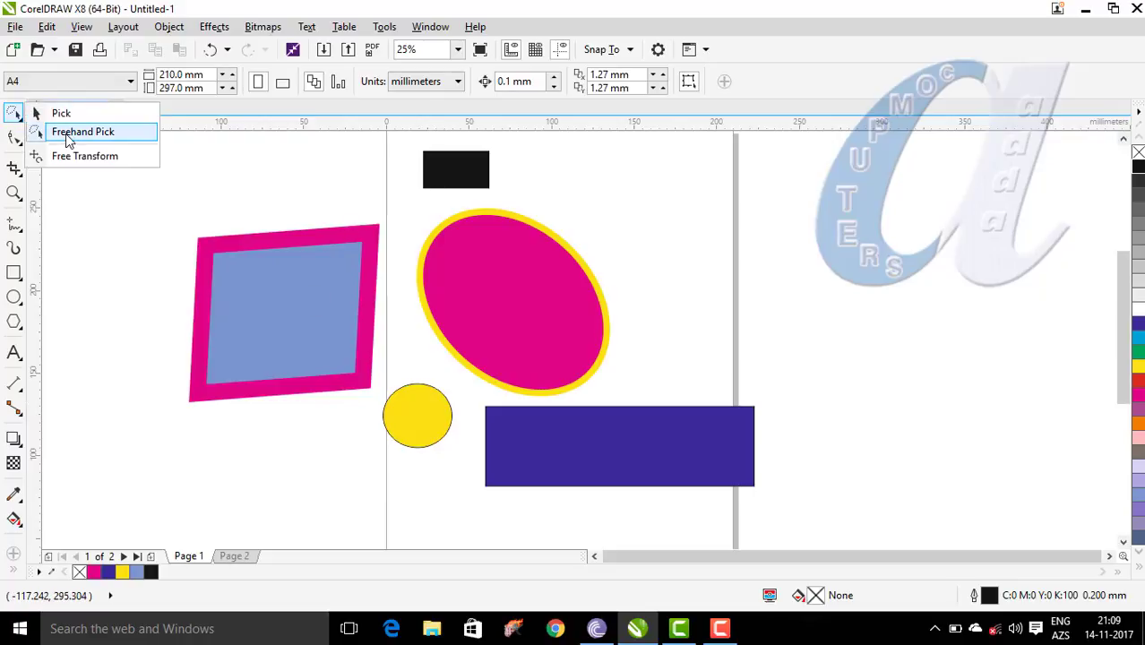
left_click(68, 134)
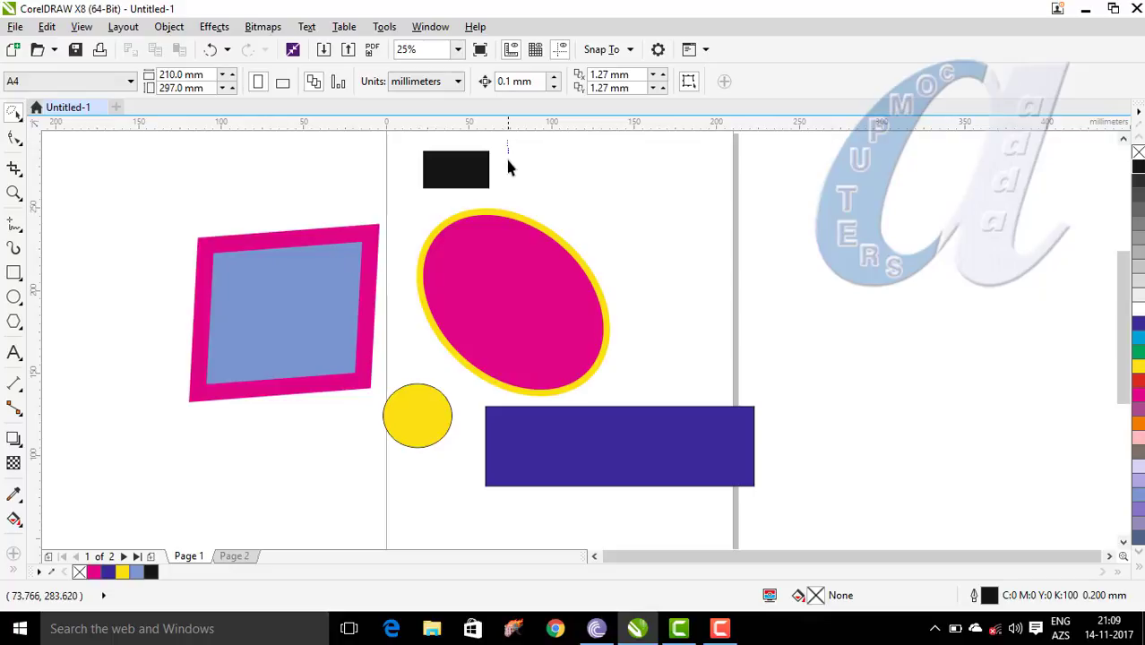
mouse_move(497, 271)
left_mouse_down()
mouse_move(471, 410)
mouse_move(439, 464)
mouse_move(255, 473)
mouse_move(182, 459)
mouse_move(135, 422)
mouse_move(110, 315)
mouse_move(112, 257)
mouse_move(140, 171)
mouse_move(162, 155)
left_mouse_up()
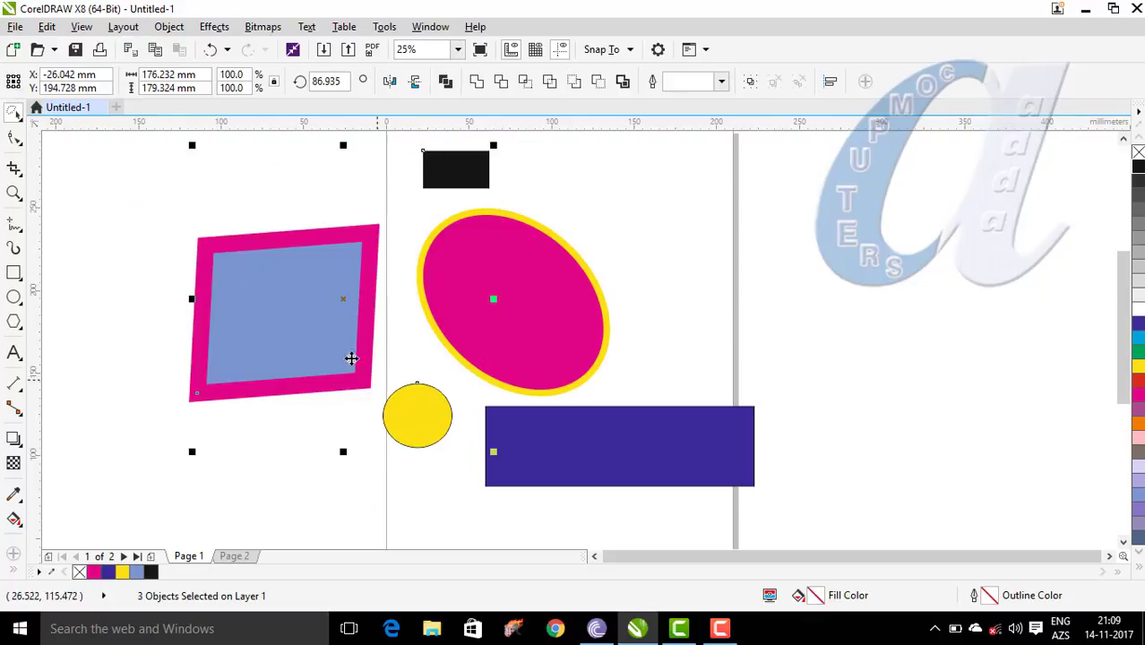
left_click_drag(283, 333, 209, 333)
left_click(687, 314)
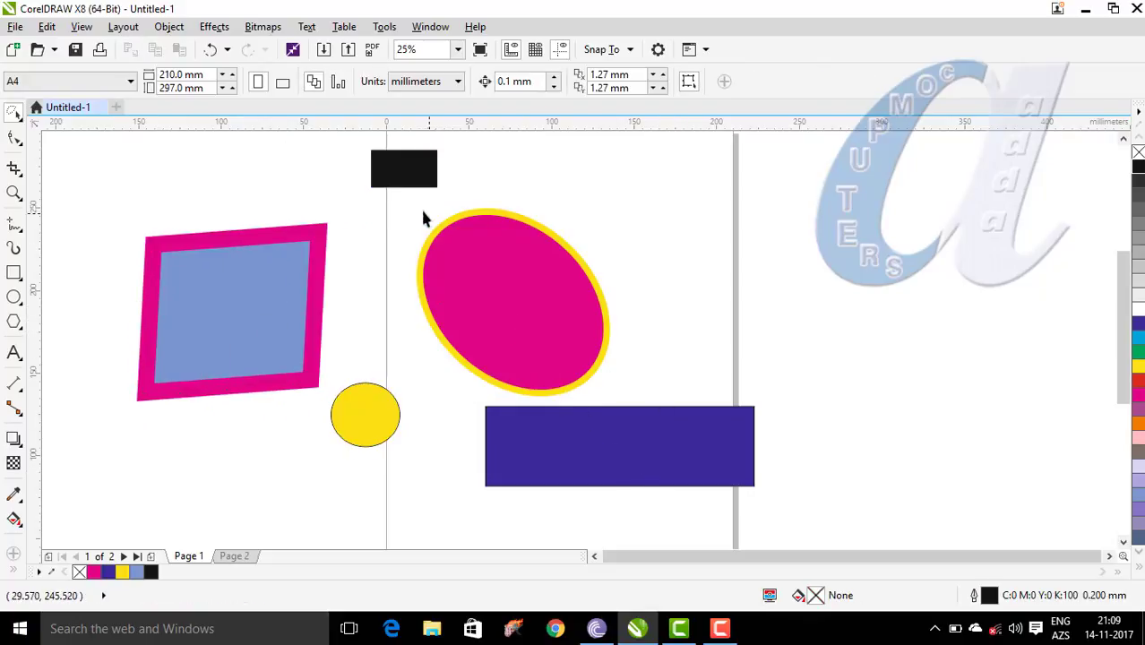
Step: Lasso the large ellipse with the blue rectangle, and lasso it with the yellow circle, moving that pair right and back to about X 51 mm, Y 169.1 mm
mouse_move(407, 197)
left_mouse_down()
mouse_move(428, 428)
mouse_move(464, 491)
mouse_move(595, 516)
mouse_move(788, 493)
mouse_move(827, 450)
mouse_move(828, 379)
mouse_move(770, 215)
mouse_move(740, 205)
left_mouse_up()
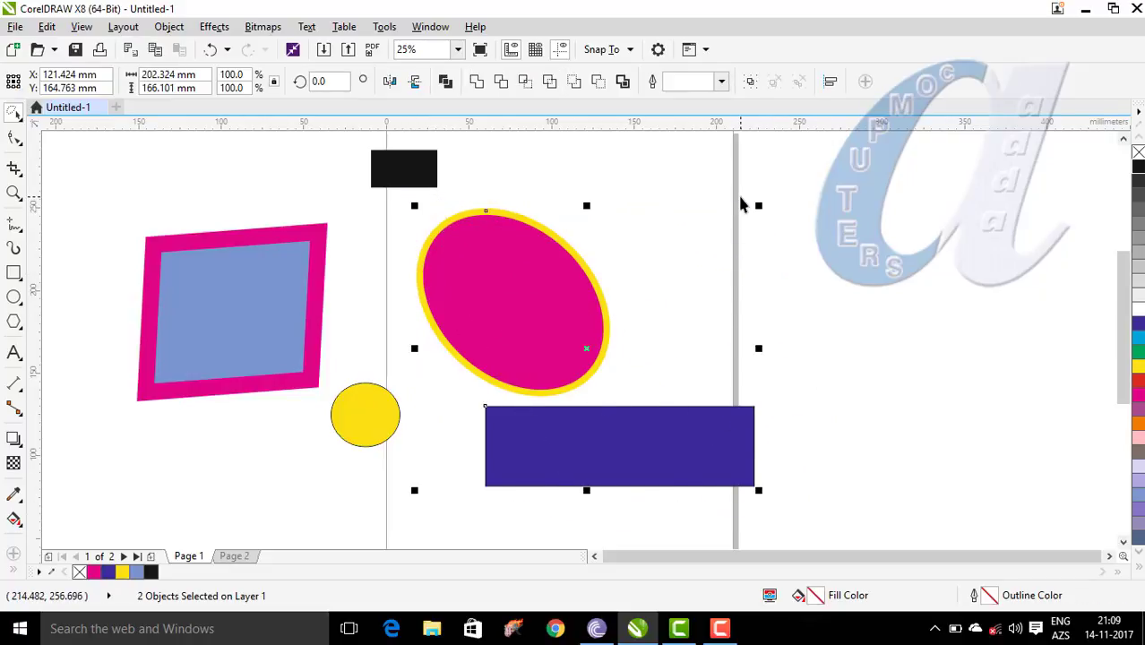
left_click(665, 195)
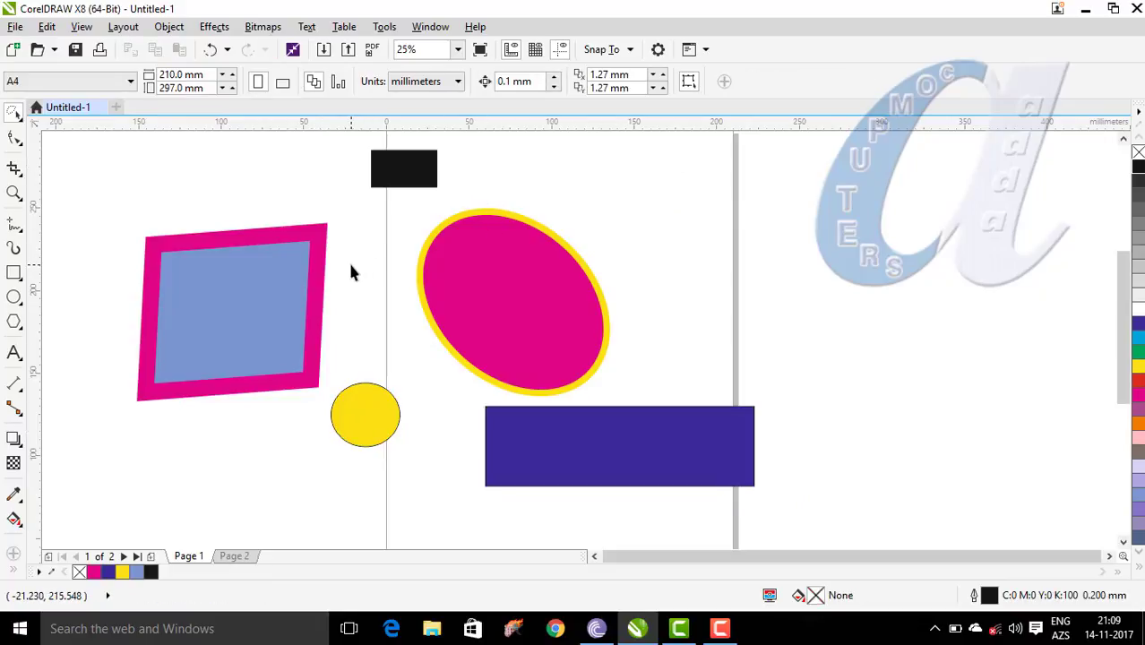
mouse_move(301, 446)
left_mouse_down()
mouse_move(374, 290)
mouse_move(457, 199)
mouse_move(527, 176)
mouse_move(593, 197)
mouse_move(662, 294)
mouse_move(656, 371)
mouse_move(630, 405)
mouse_move(419, 479)
left_mouse_up()
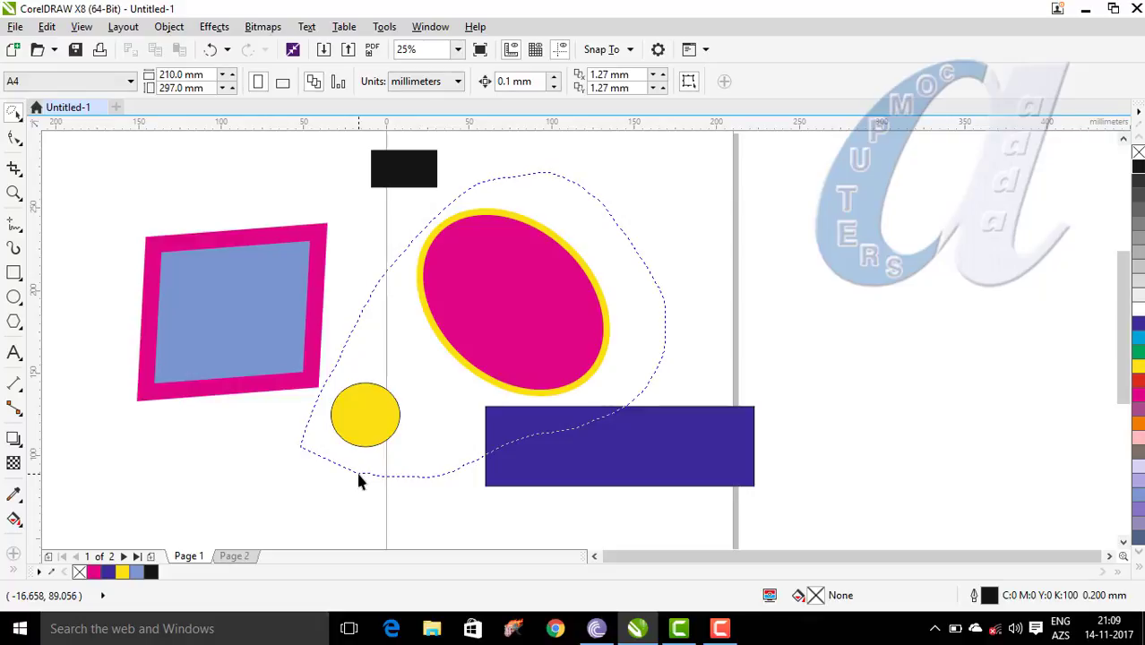
left_click_drag(358, 481, 358, 481)
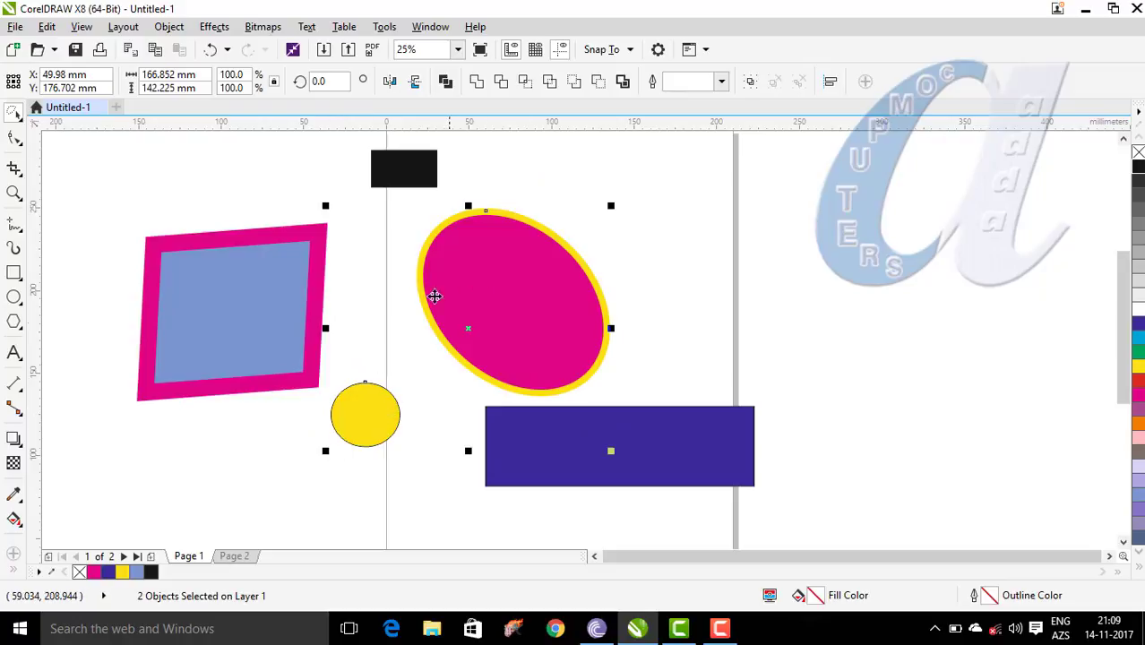
left_click_drag(502, 274, 755, 266)
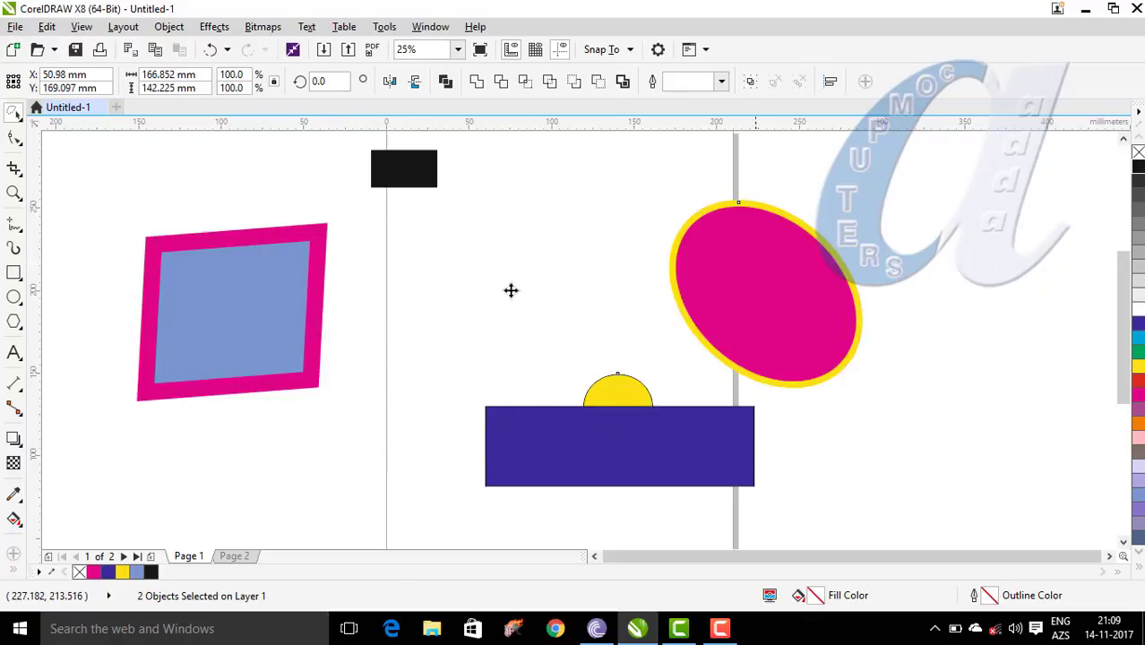
key("ctrl+z")
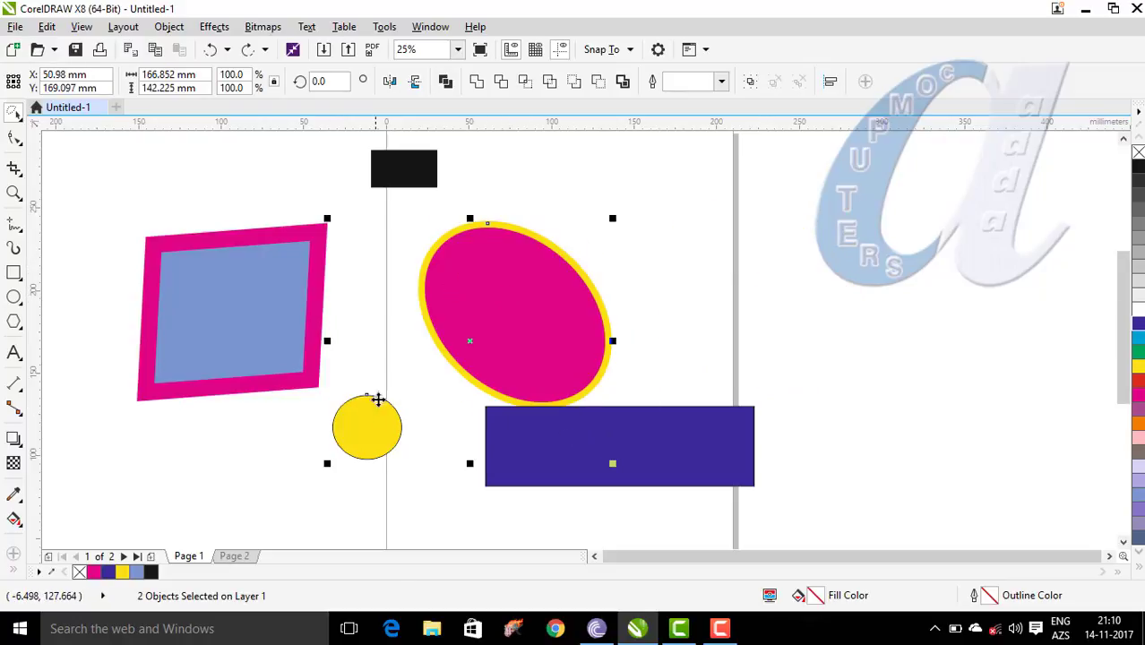
Step: Fill the selected small circle and large ellipse with cyan, colour their outlines orange, and clear the selection
left_click(1139, 340)
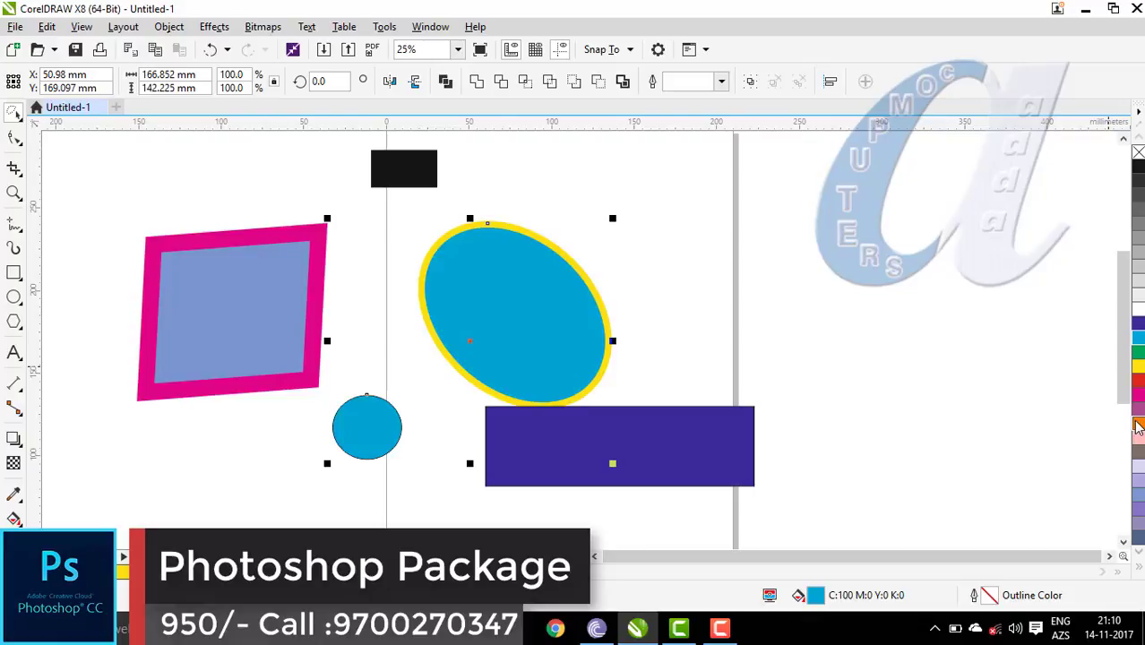
right_click(1138, 426)
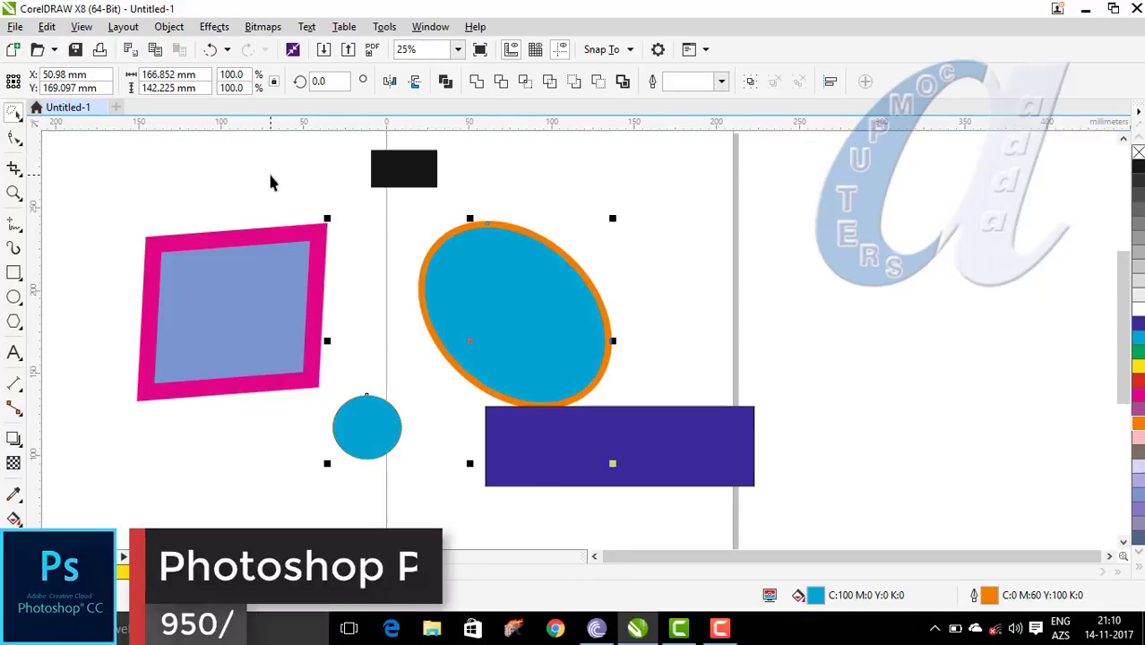
left_click(715, 207)
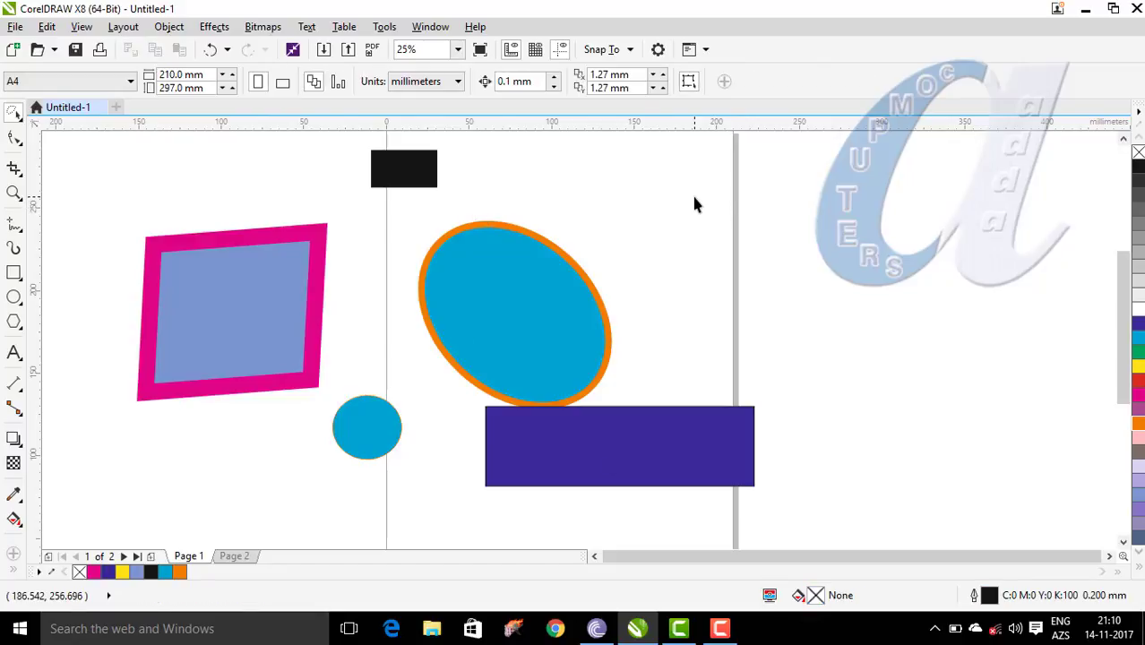
left_click(16, 26)
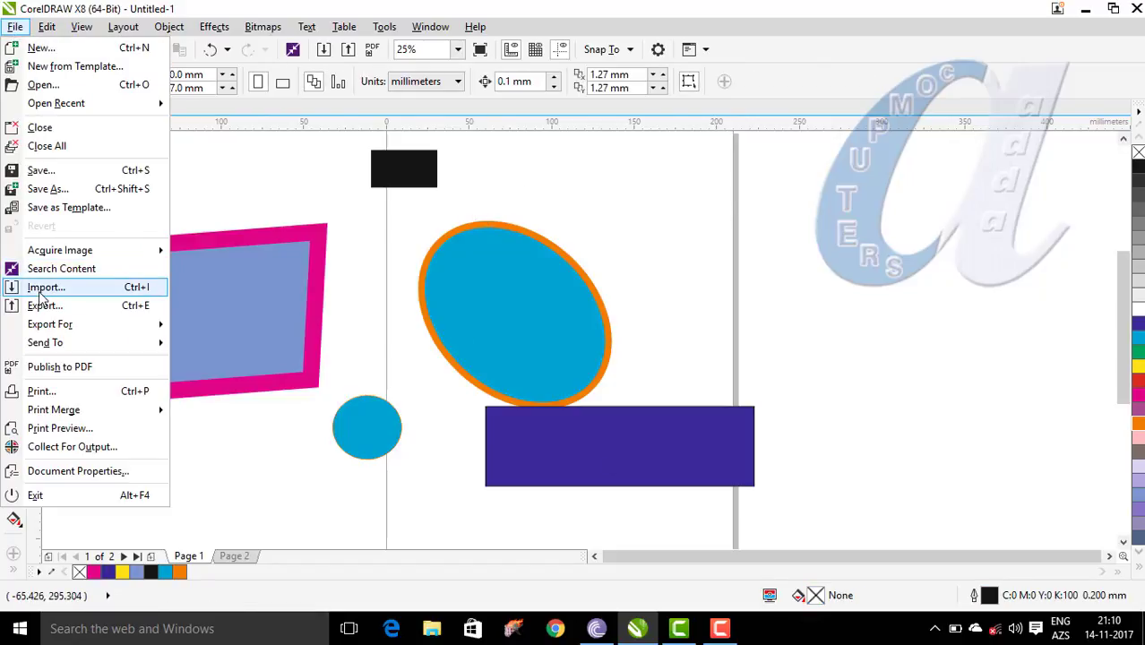
left_click(130, 292)
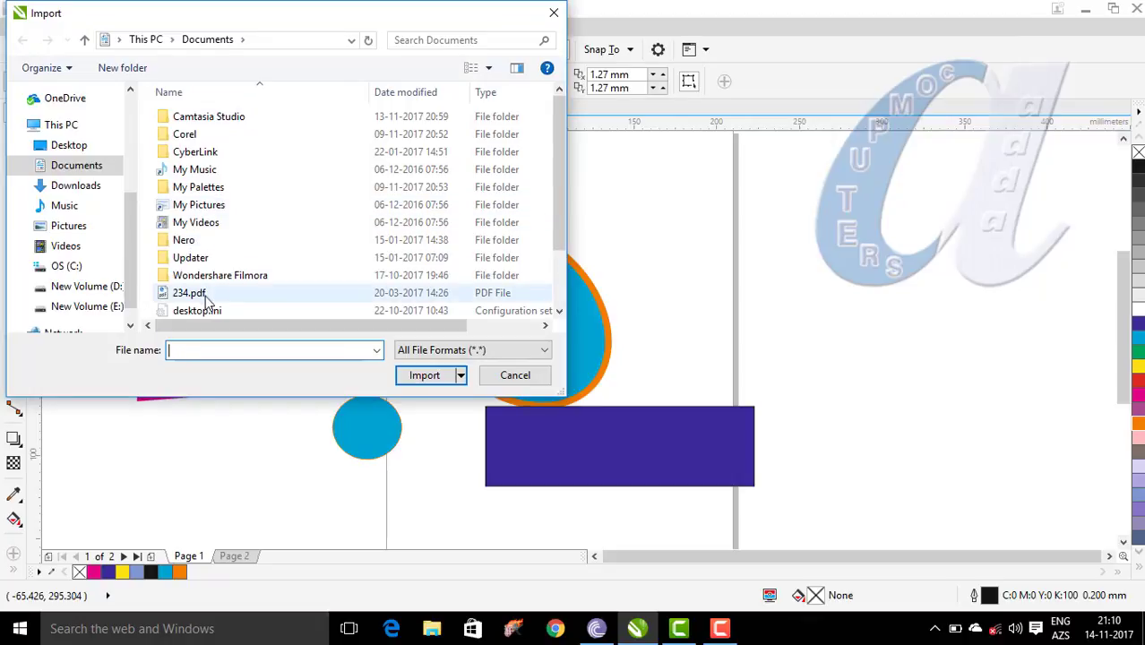
scroll(131, 245, "up", 3)
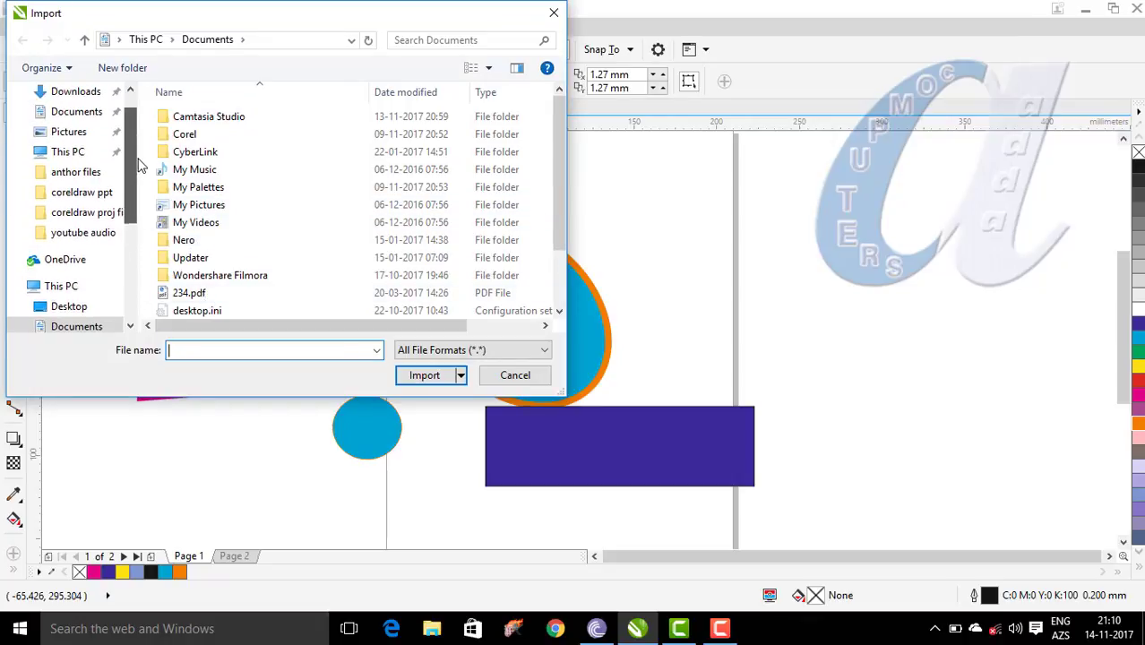
left_click(69, 92)
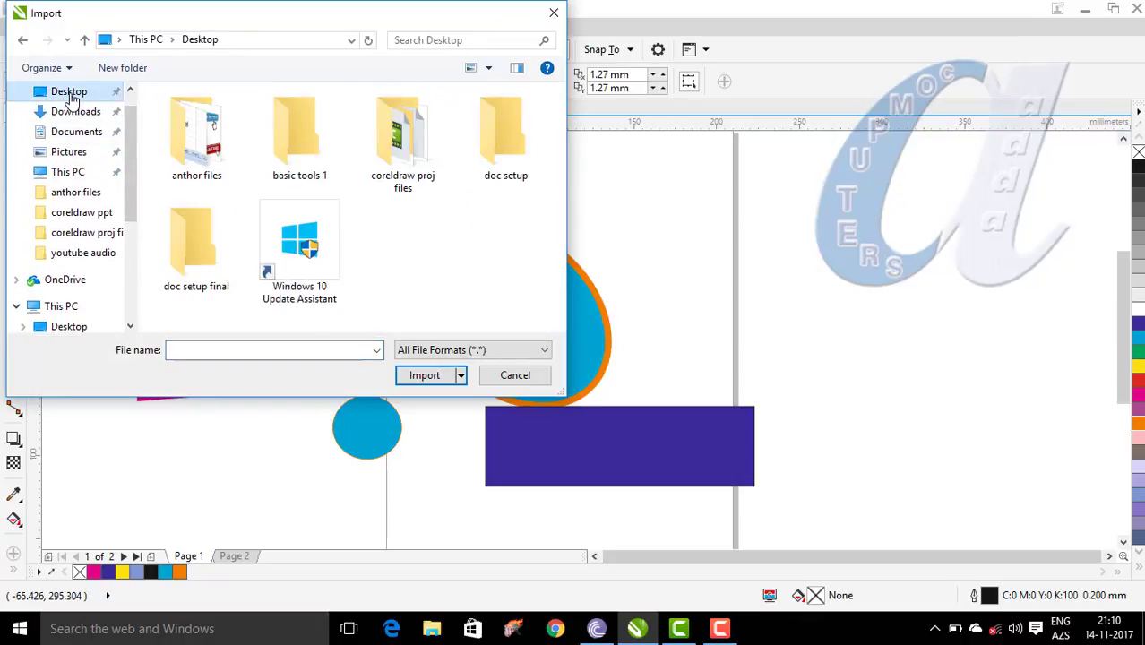
double_click(190, 143)
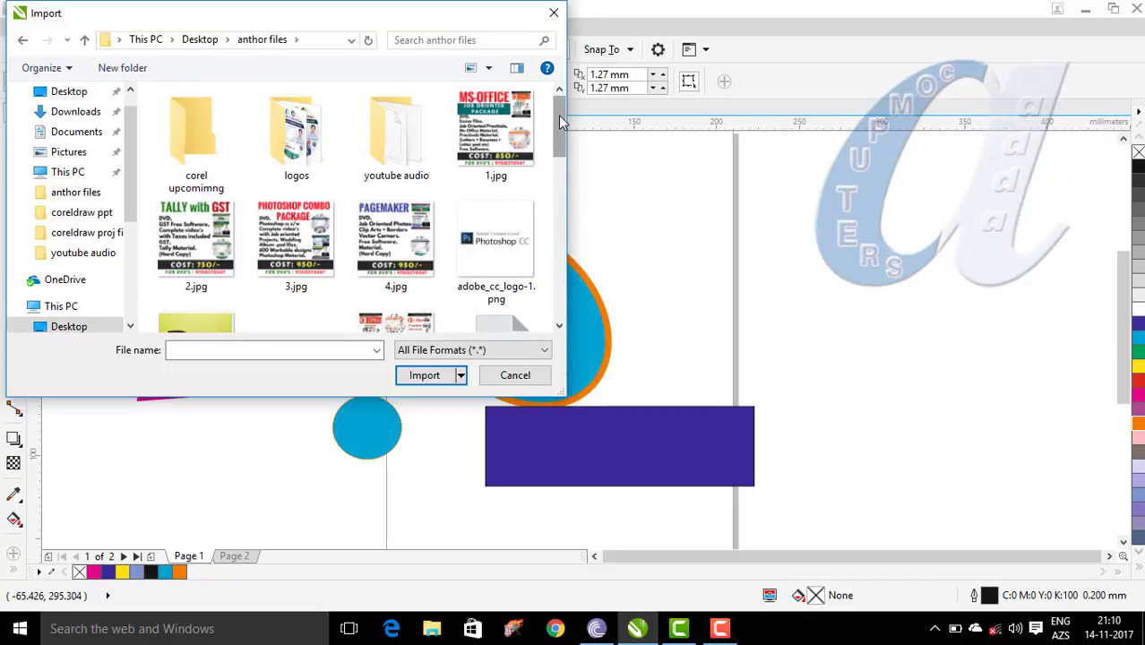
left_click_drag(559, 121, 560, 188)
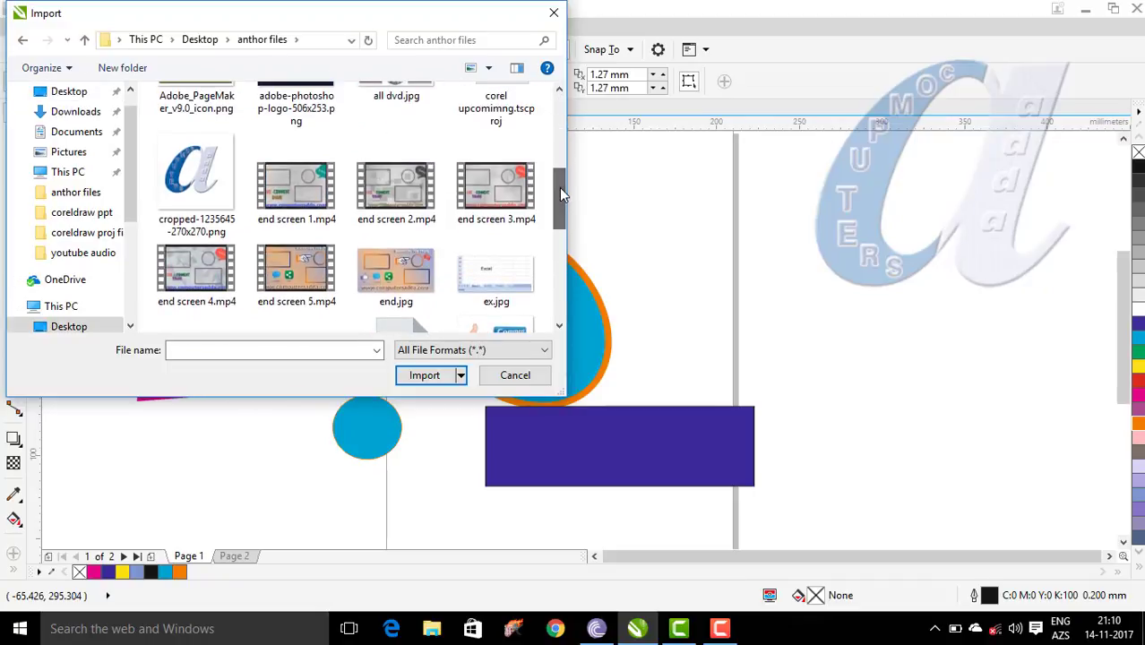
left_click(196, 180)
left_click(414, 381)
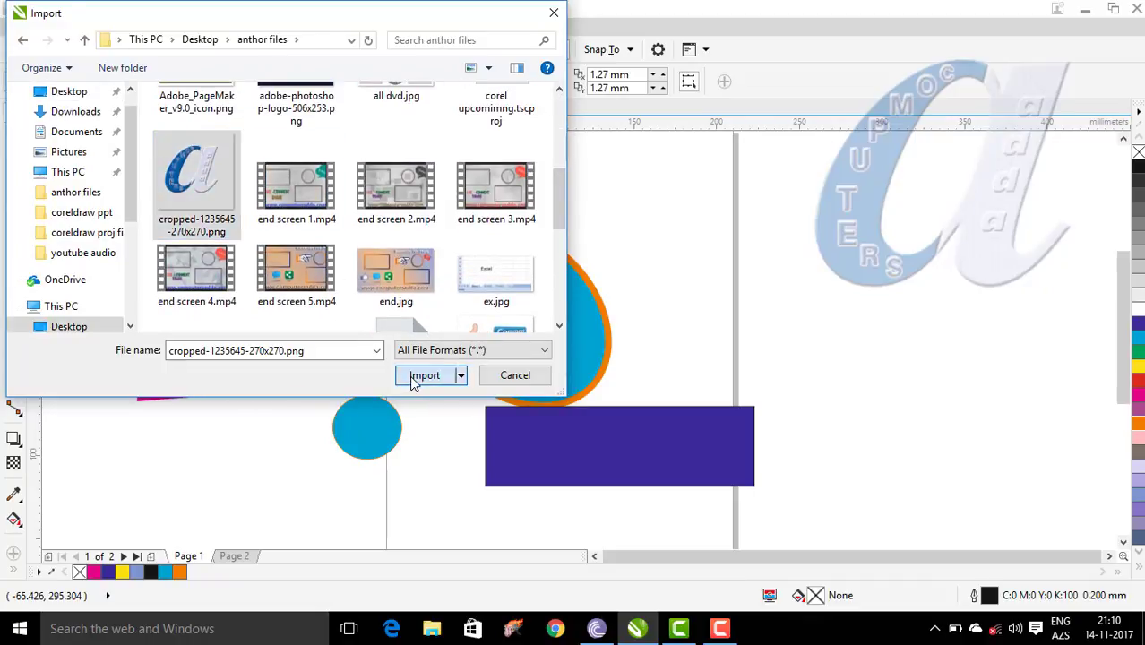
left_click(799, 195)
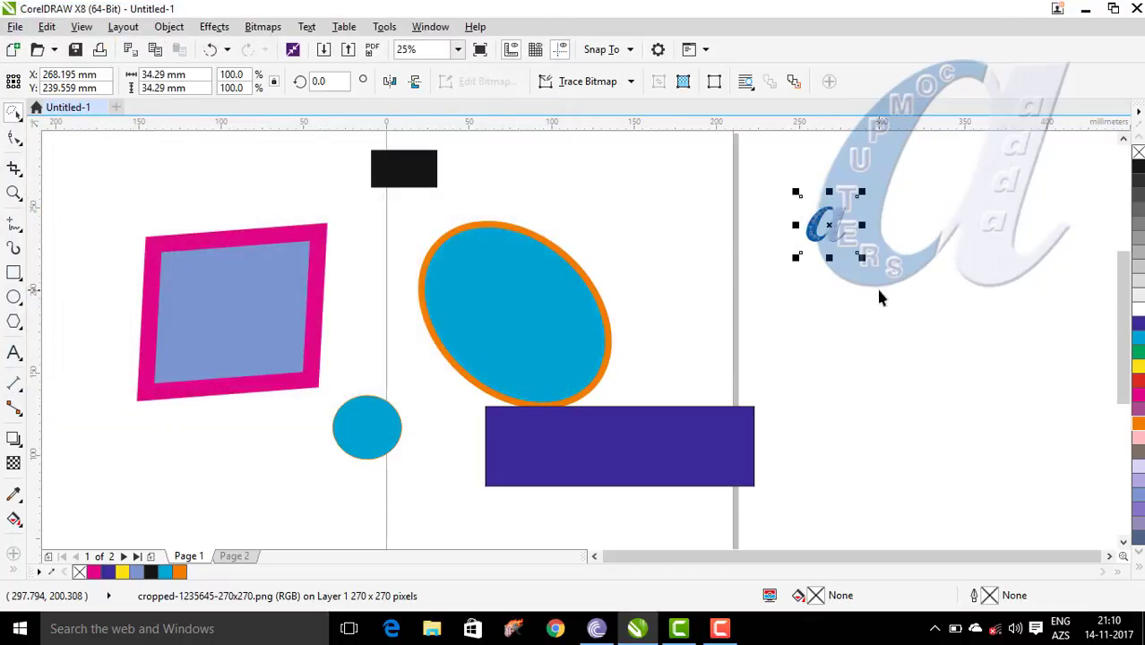
Step: Enlarge the imported logo to about 98.6 × 98.6 mm and skew it slightly horizontally with the Pick tool to about 105.9 mm wide
left_click_drag(862, 257, 967, 367)
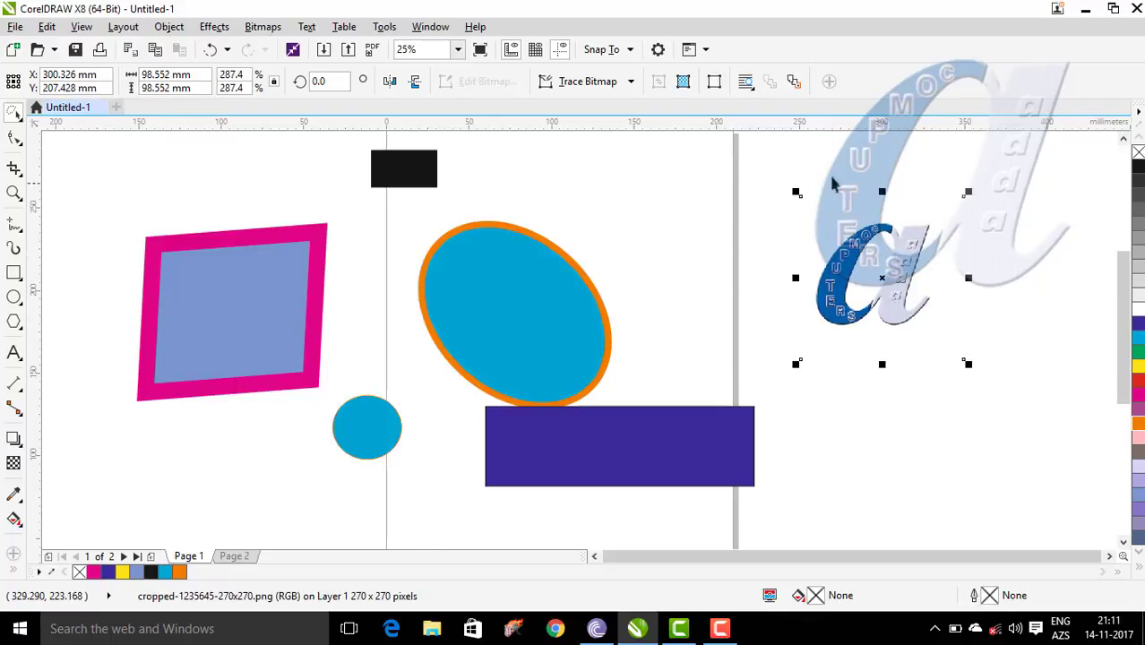
left_click(21, 125)
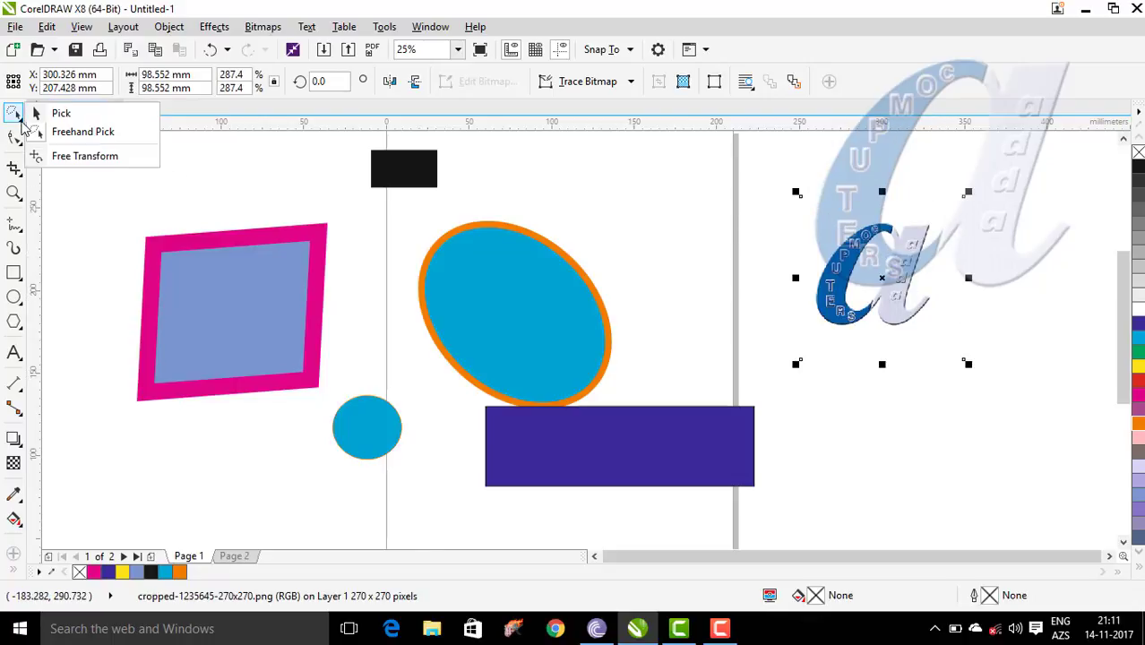
left_click(40, 115)
left_click(847, 237)
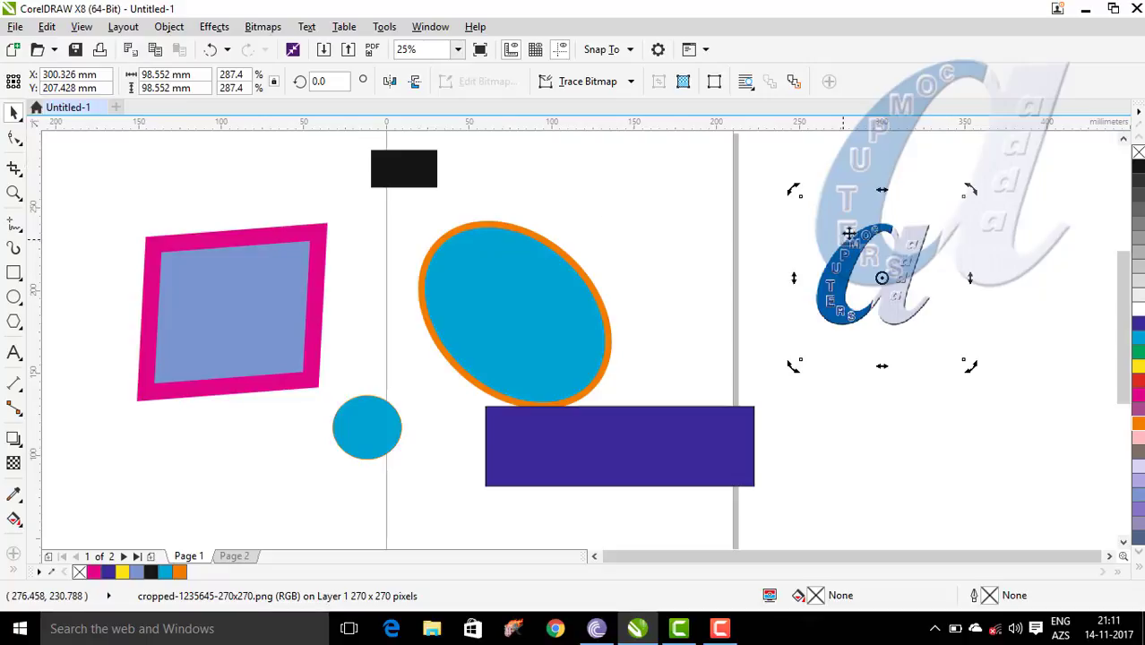
mouse_move(886, 189)
left_mouse_down()
mouse_move(936, 188)
mouse_move(901, 188)
left_mouse_up()
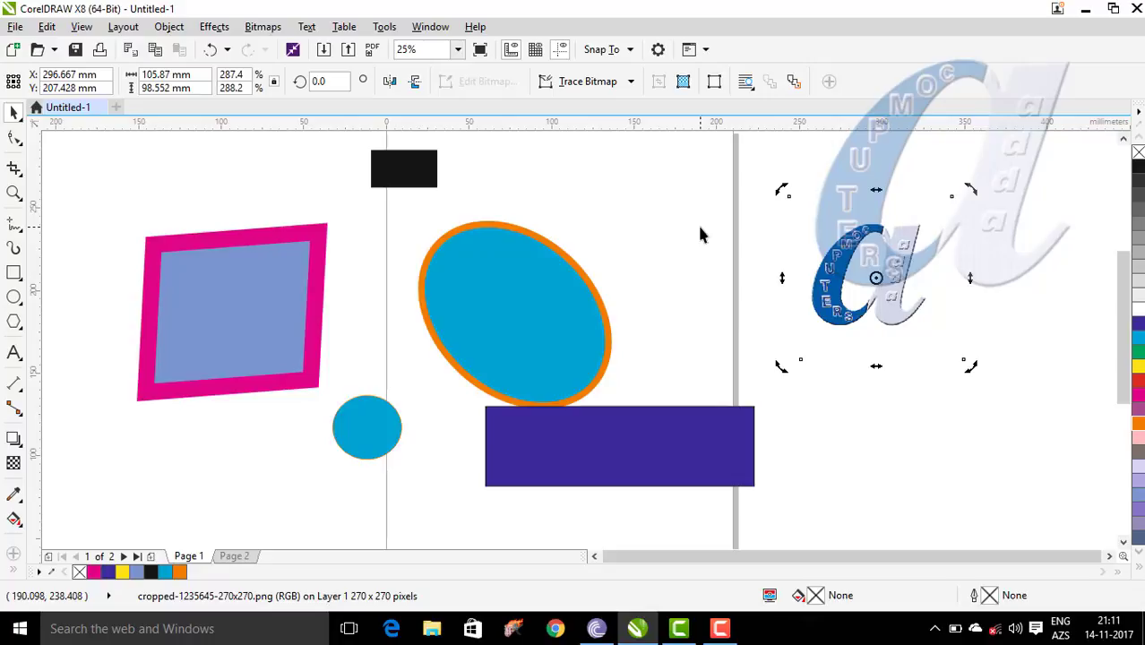
Step: Try to rotate the logo about its lower-left corner with Free Rotation, set Free Transform to Free Reflection, and return to the Pick tool
left_click(15, 114)
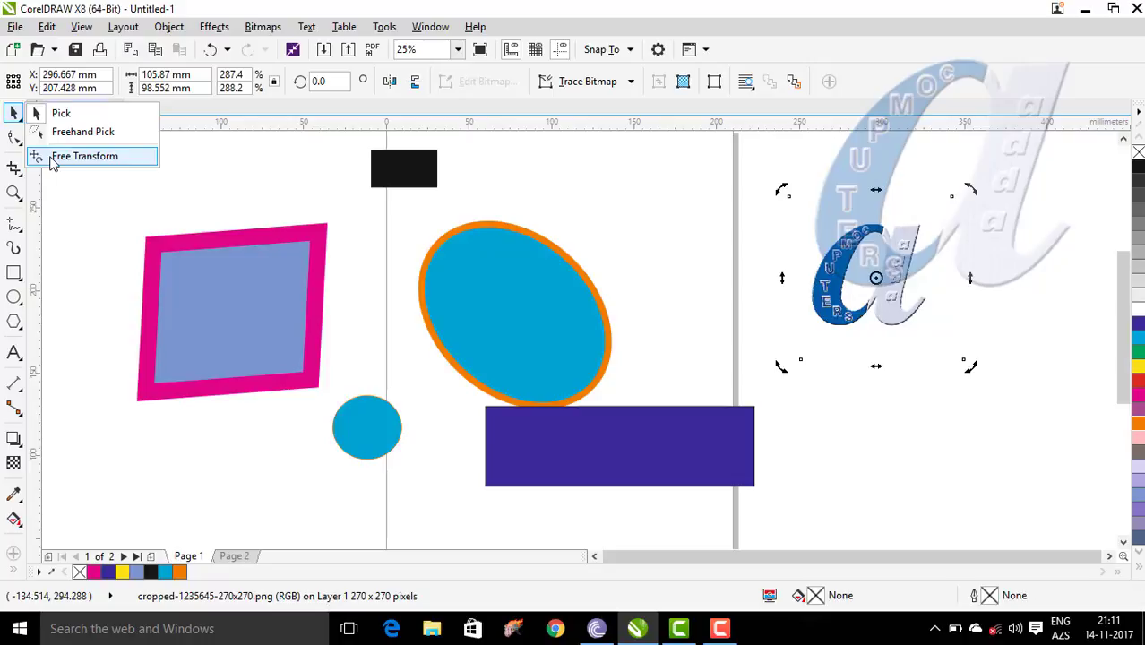
left_click(54, 158)
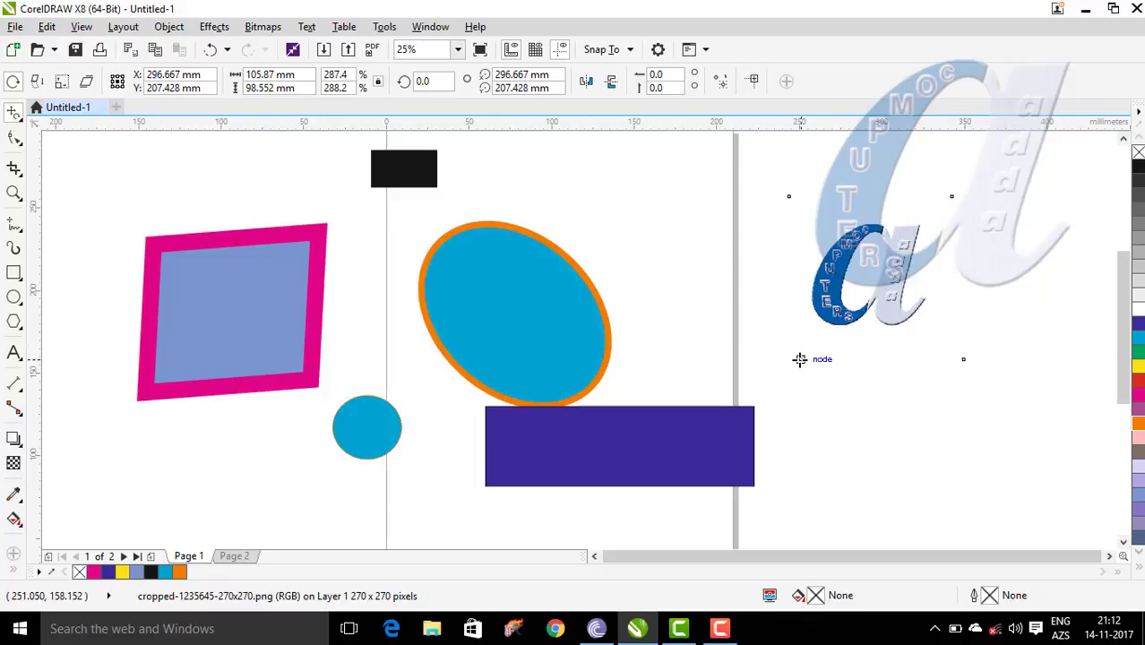
left_click_drag(800, 360, 843, 357)
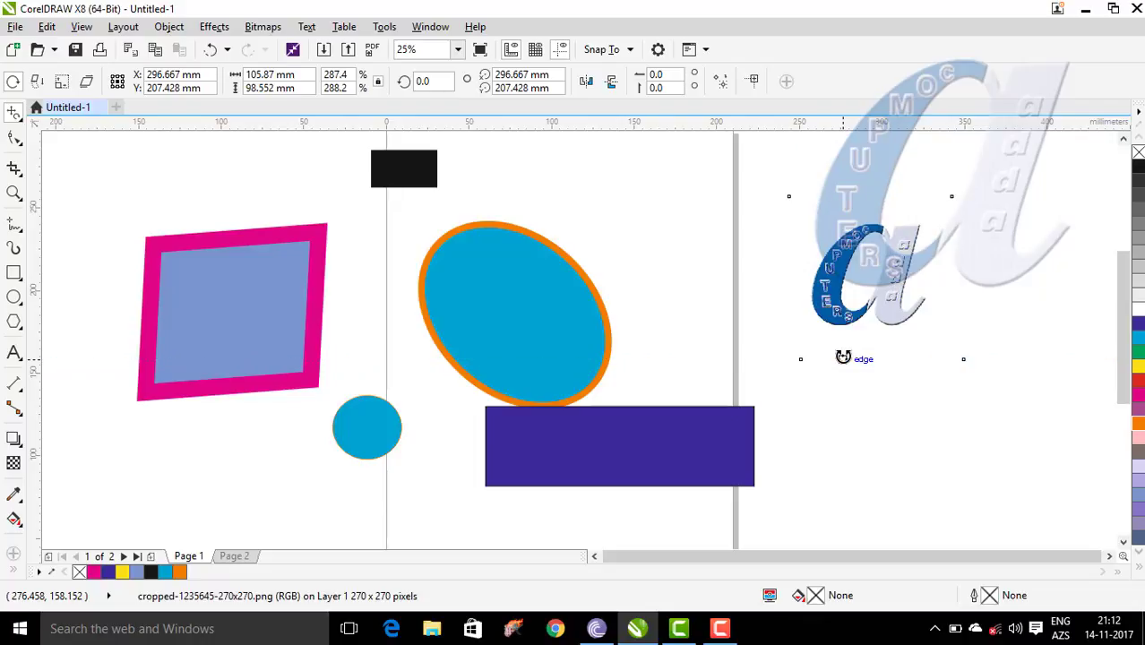
left_click(37, 82)
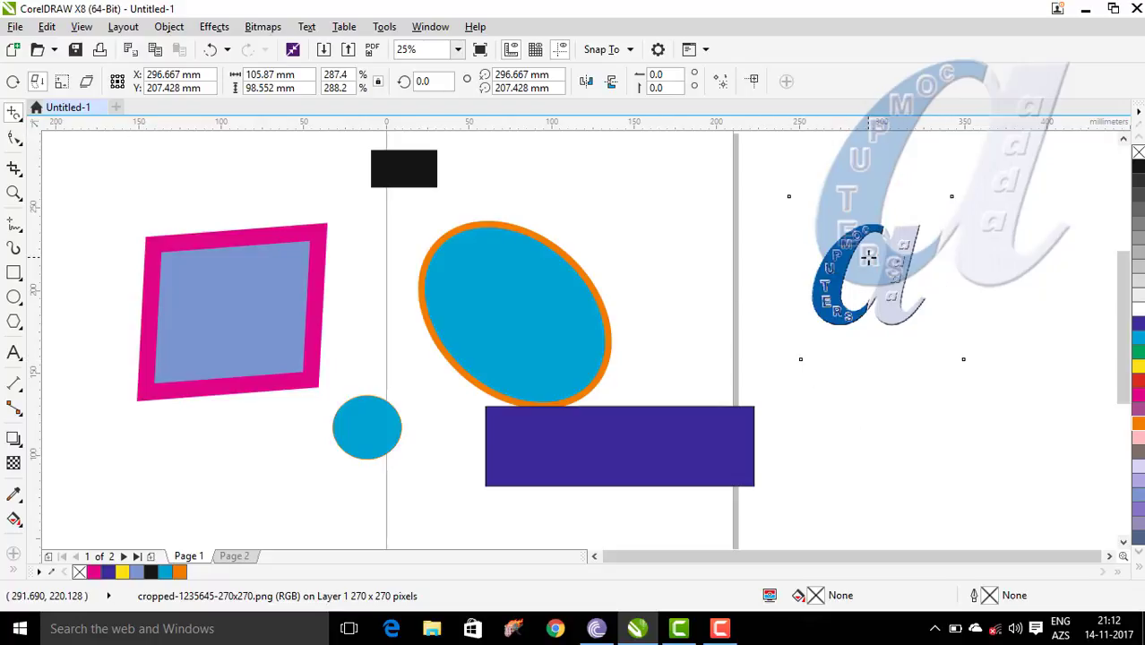
left_click_drag(14, 112, 39, 124)
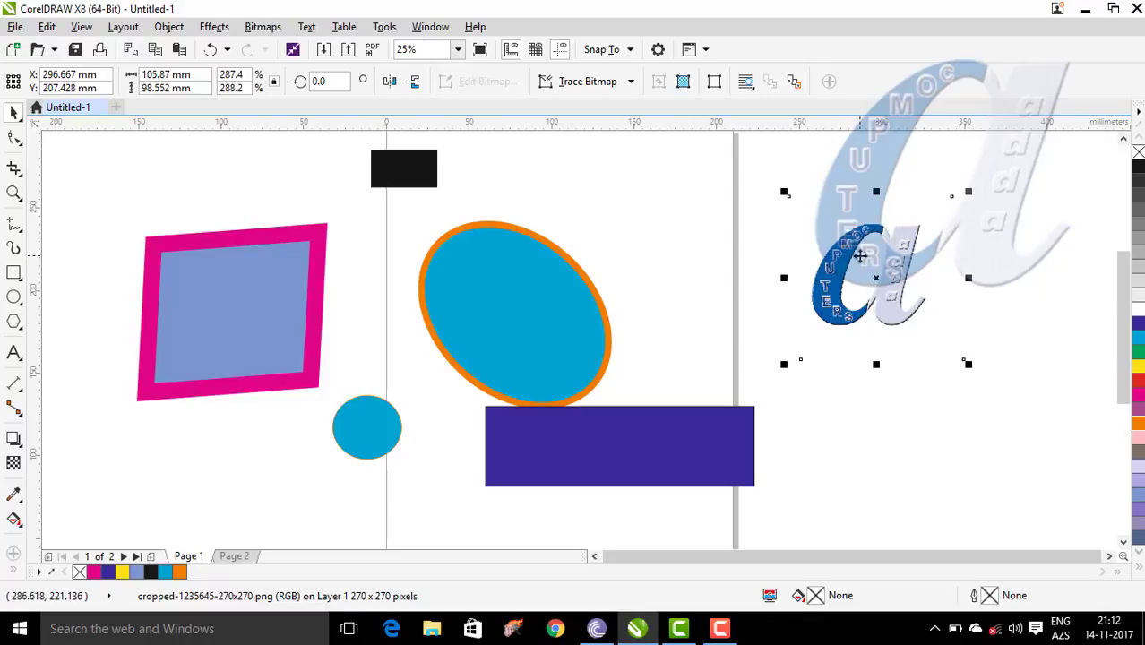
Step: Duplicate the logo below the original at about X 291 mm, Y 137.3 mm, and flip the copy vertically about its lower-left corner with Free Reflection
left_click_drag(867, 265, 856, 363)
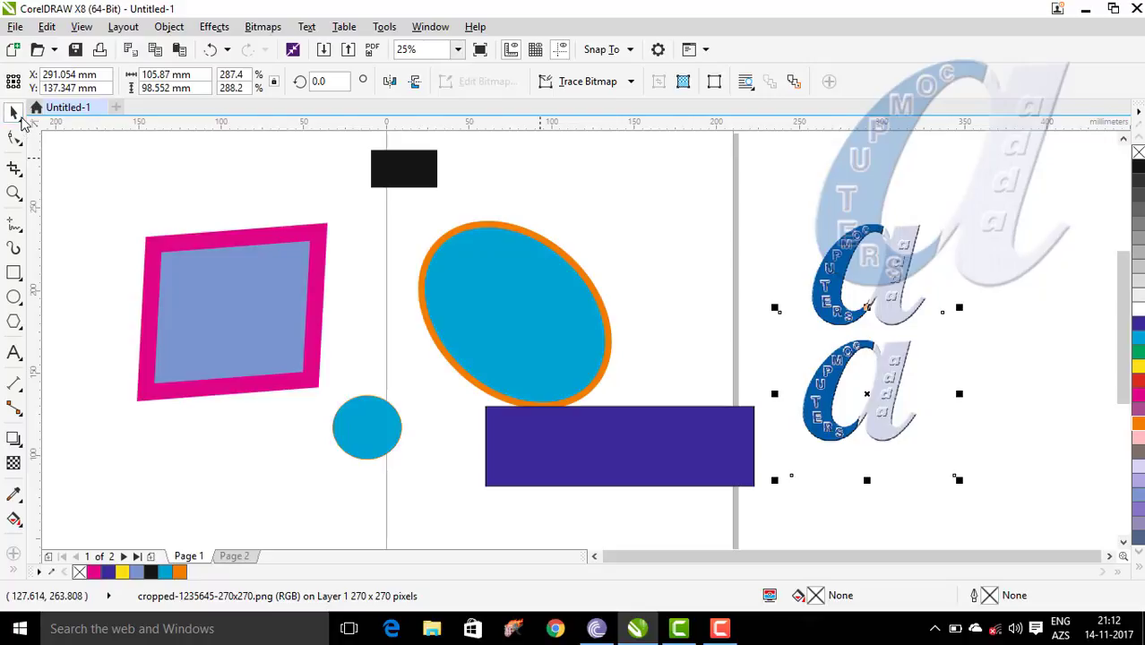
left_click(14, 114)
left_click(77, 157)
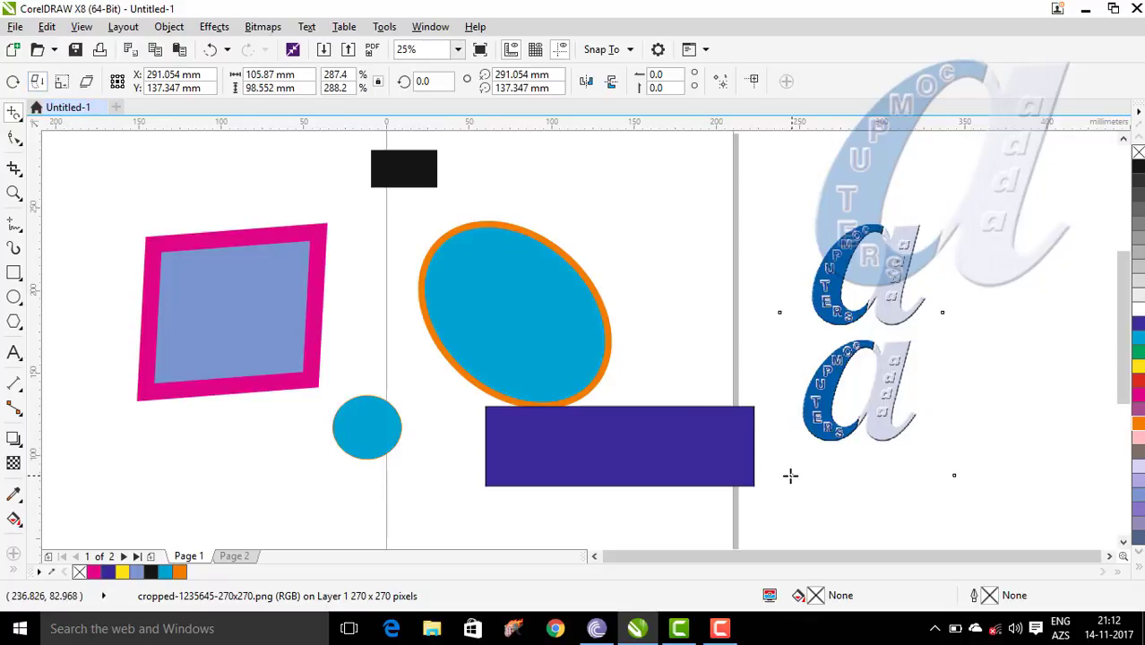
left_click_drag(791, 476, 824, 473)
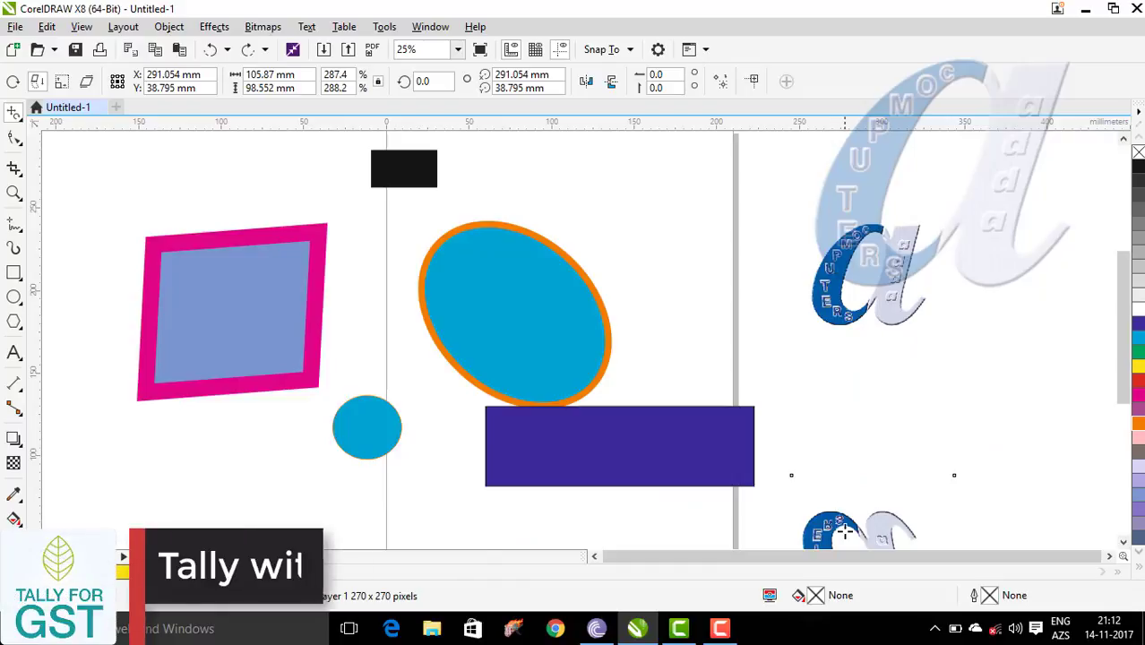
Step: Move the flipped copy up beneath the original logo, shift it to about X 290 mm, Y 116 mm, and remove the copy
left_click(15, 113)
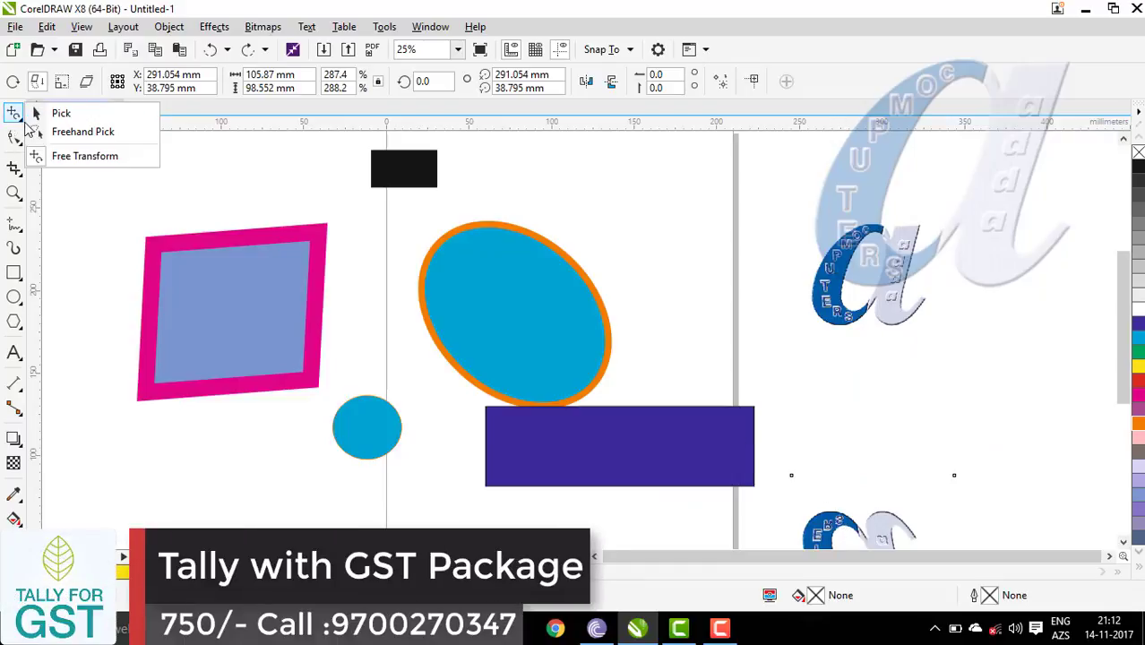
left_click(59, 113)
left_click_drag(846, 531, 868, 363)
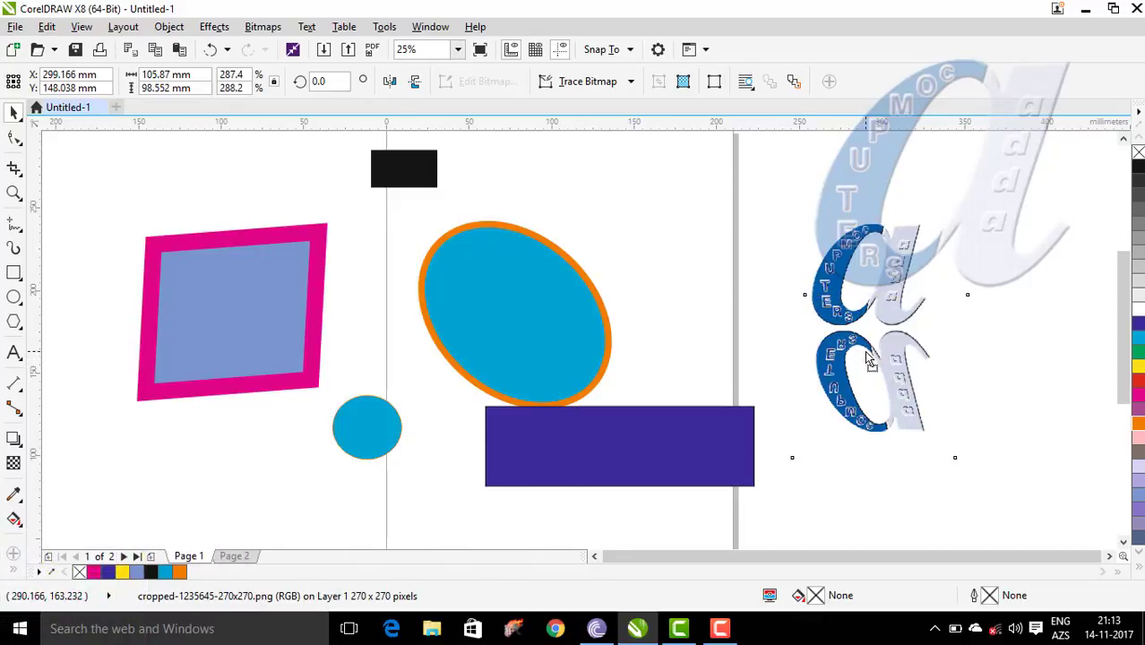
left_click(860, 506)
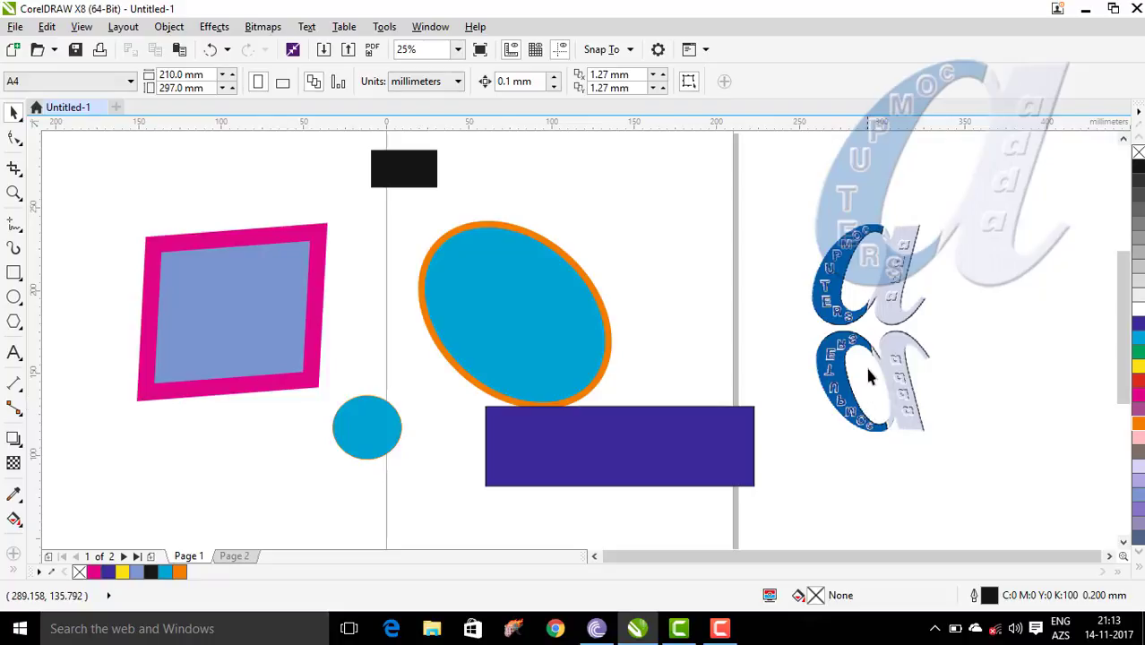
left_click_drag(864, 367, 850, 419)
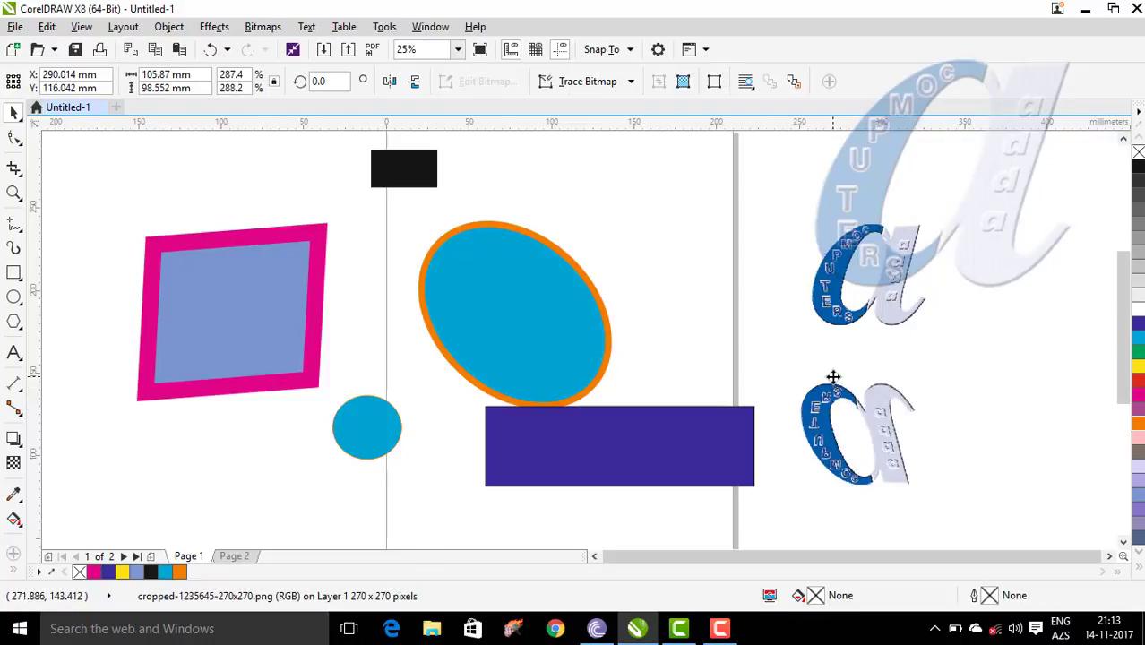
left_click_drag(834, 379, 831, 294)
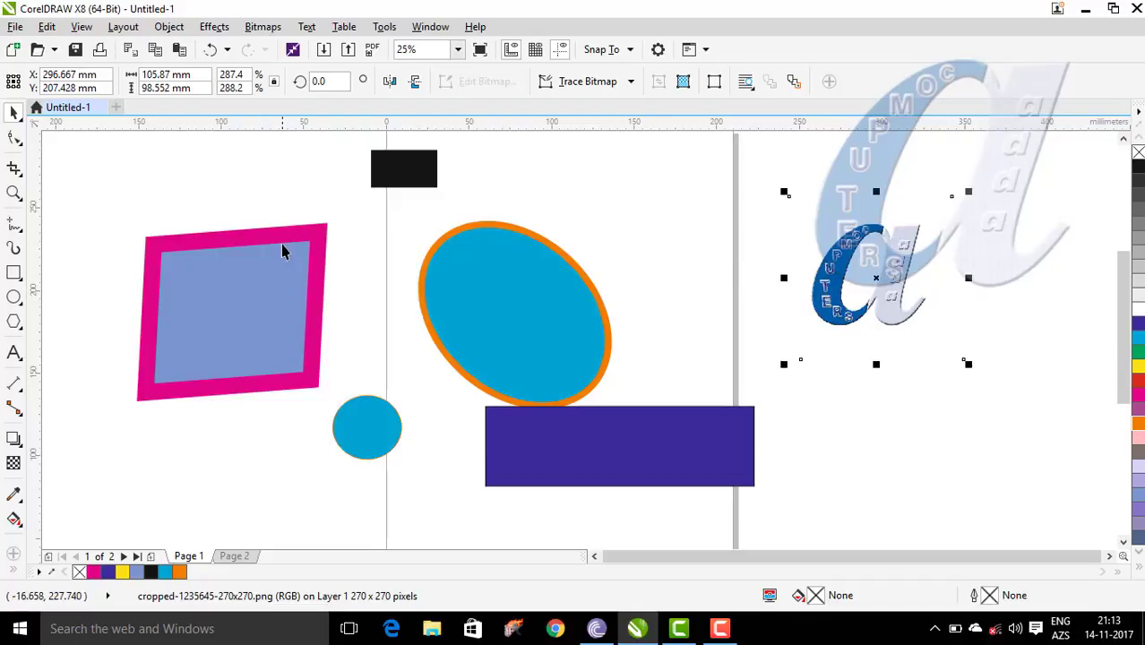
left_click(18, 117)
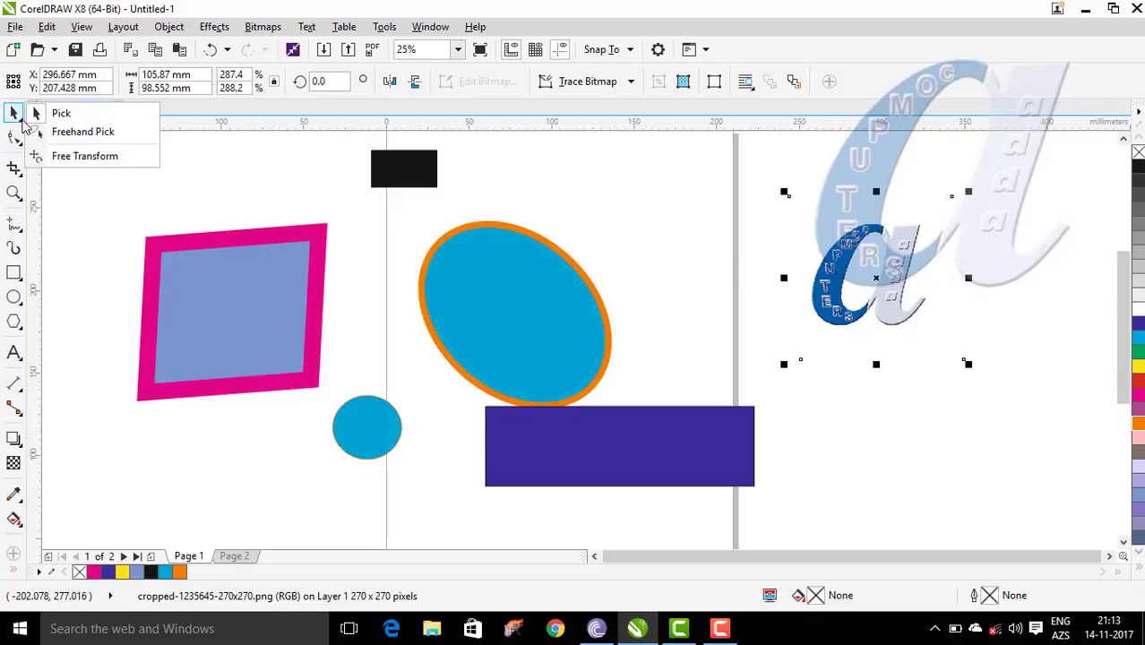
left_click(84, 156)
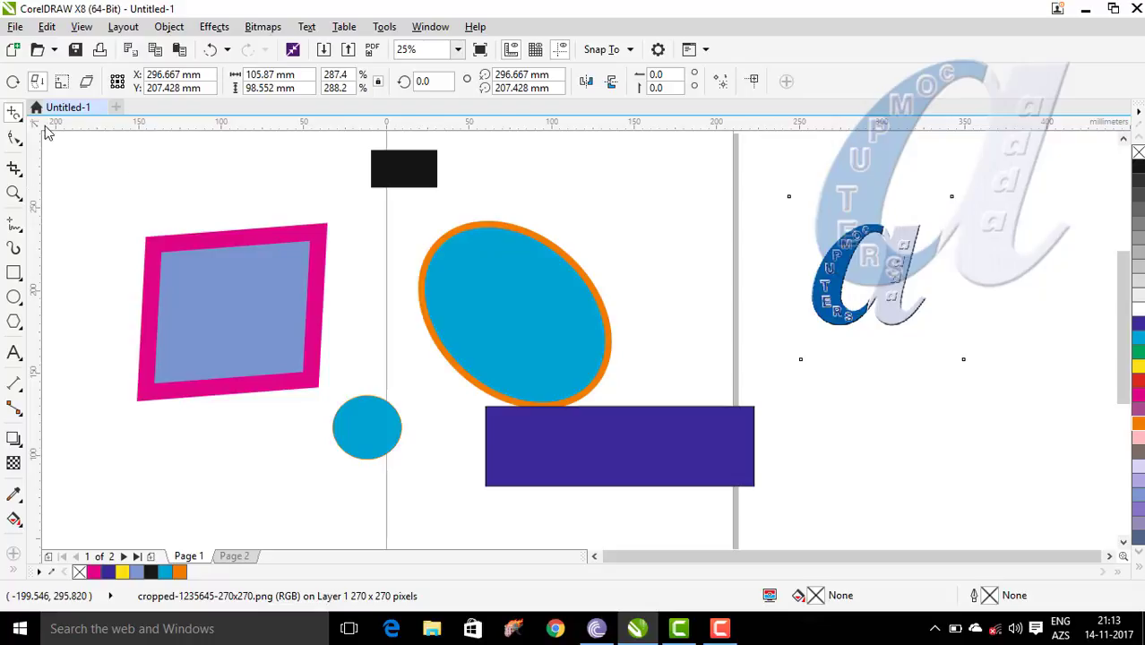
left_click(18, 117)
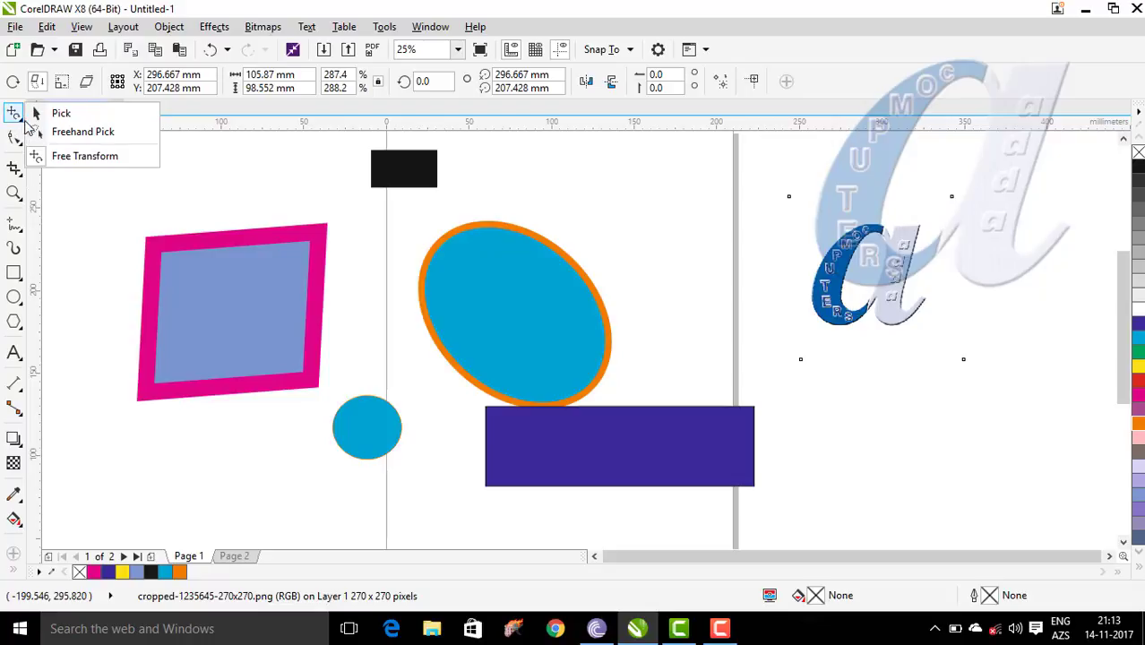
left_click(52, 111)
Step: Duplicate the logo to its right, mirror the copy horizontally, and place it beside the original at about X 361.7 mm, Y 209 mm
left_click_drag(864, 251, 969, 254)
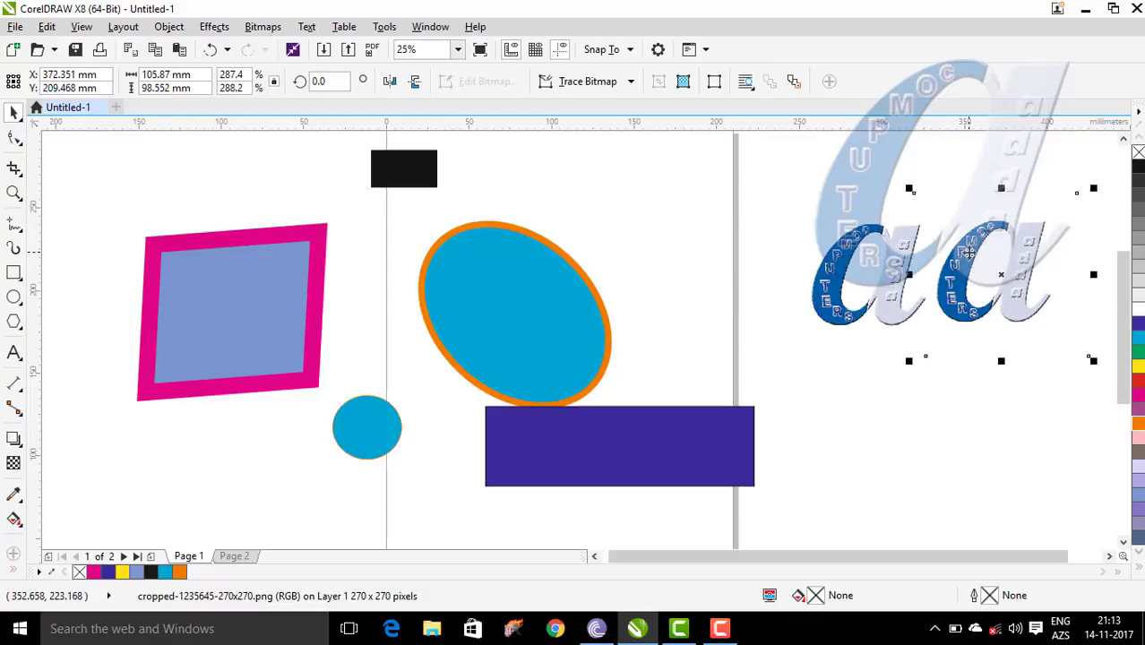
left_click(391, 82)
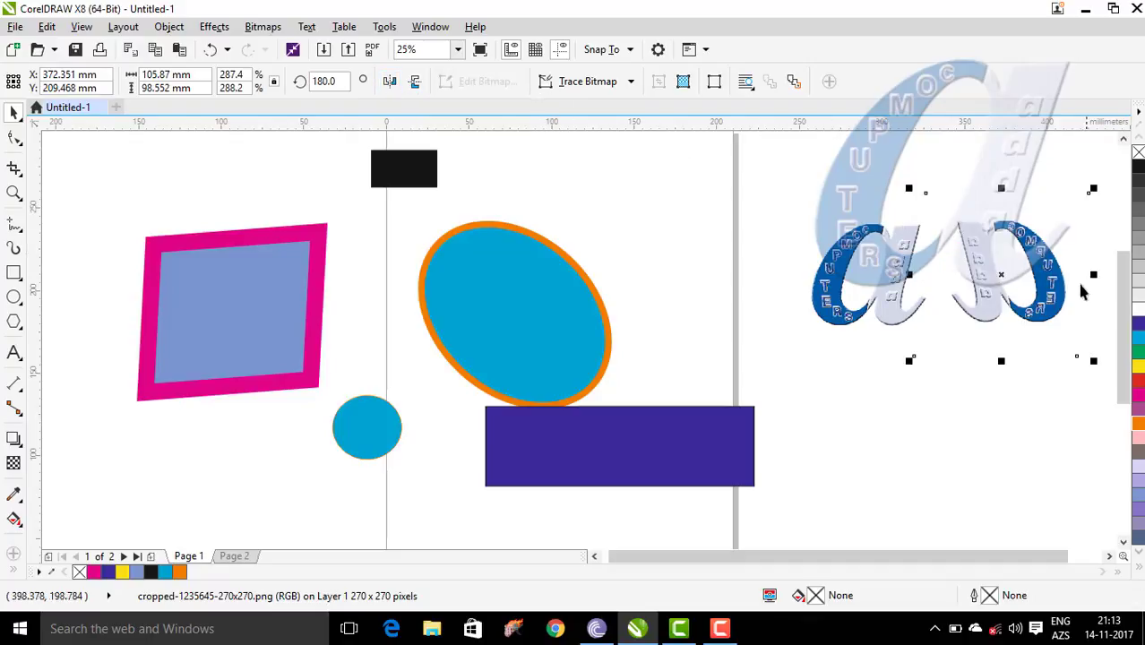
left_click_drag(981, 257, 965, 265)
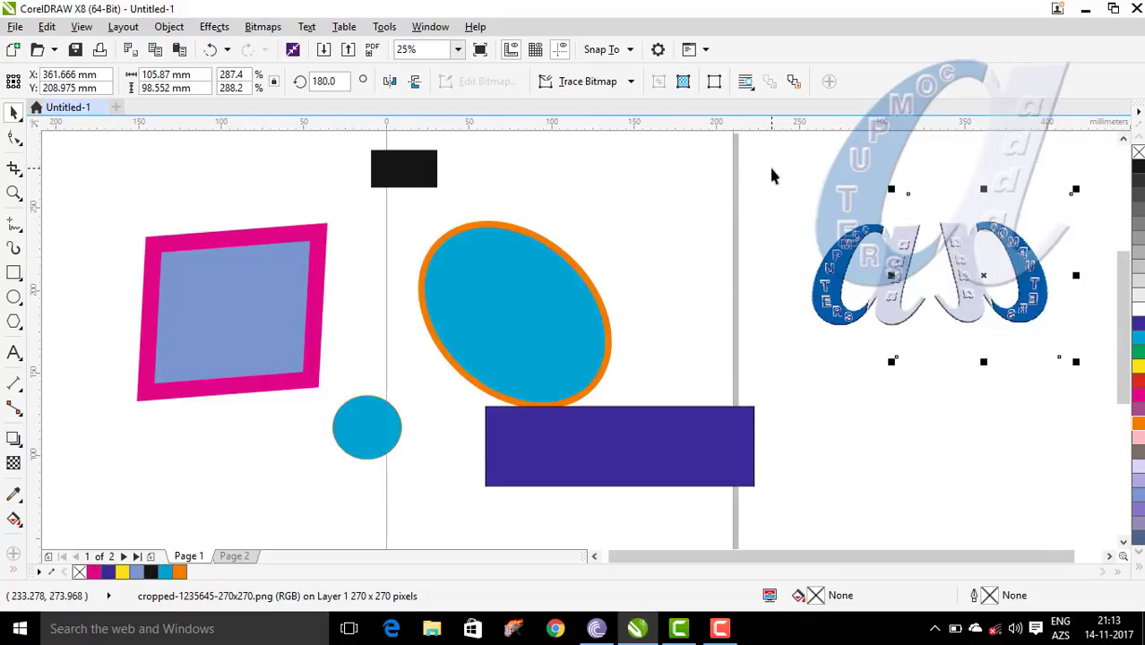
Step: Duplicate both logos below the originals, mirror the copied pair vertically, and place it at about X 330.3 mm, Y 147.2 mm
left_click_drag(773, 174, 1075, 386)
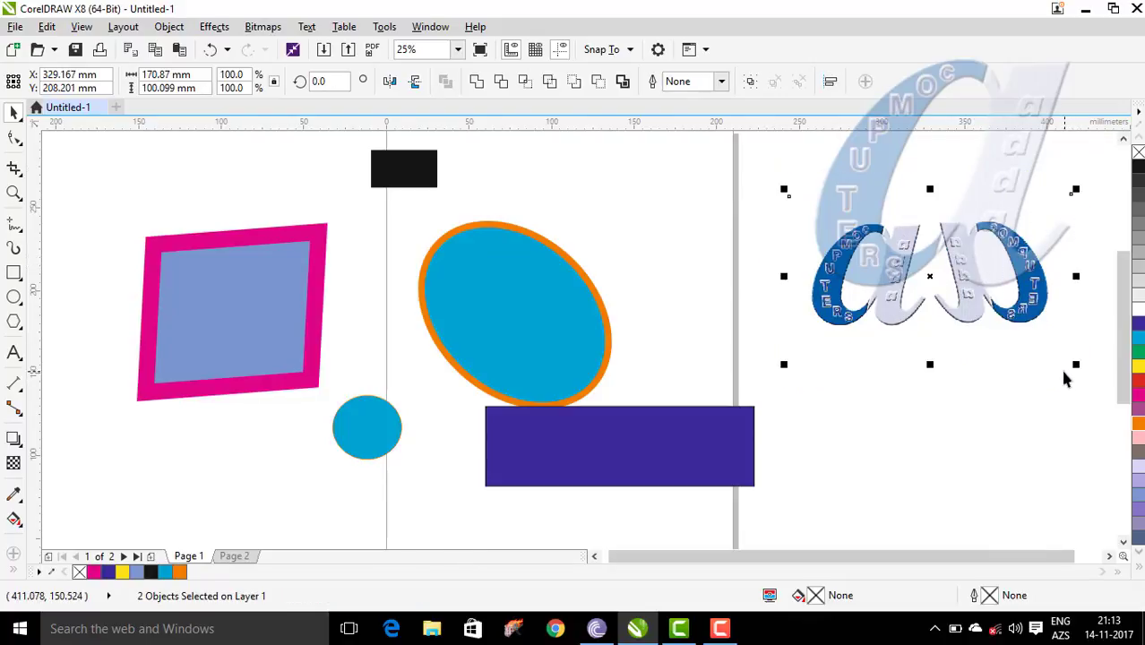
left_click_drag(964, 247, 967, 377)
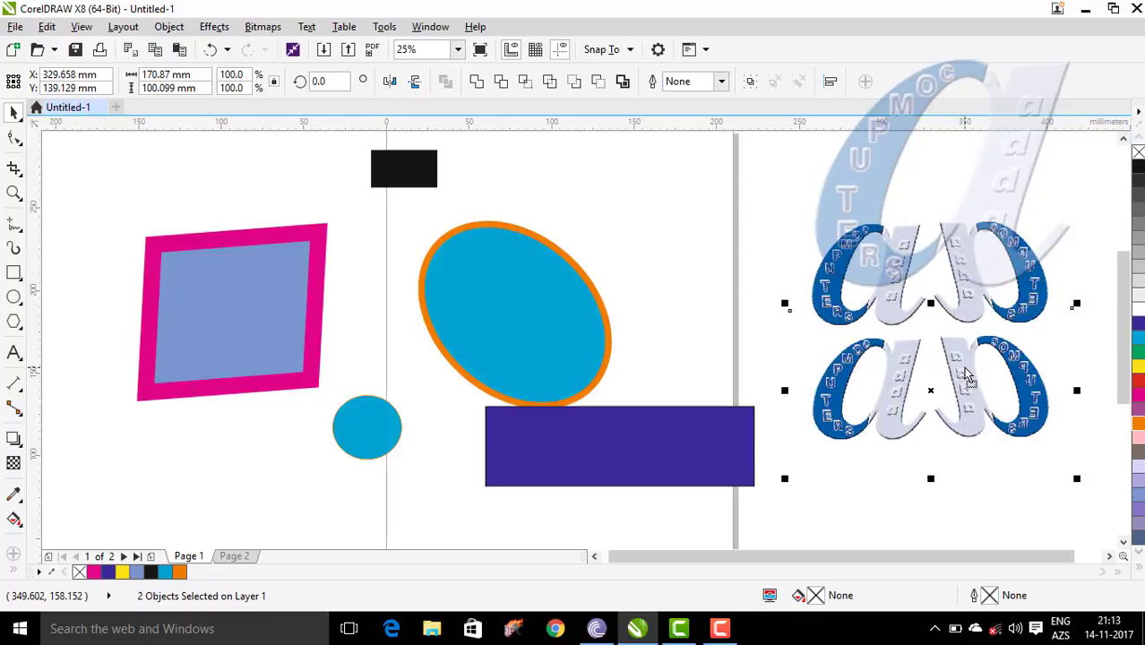
left_click(416, 82)
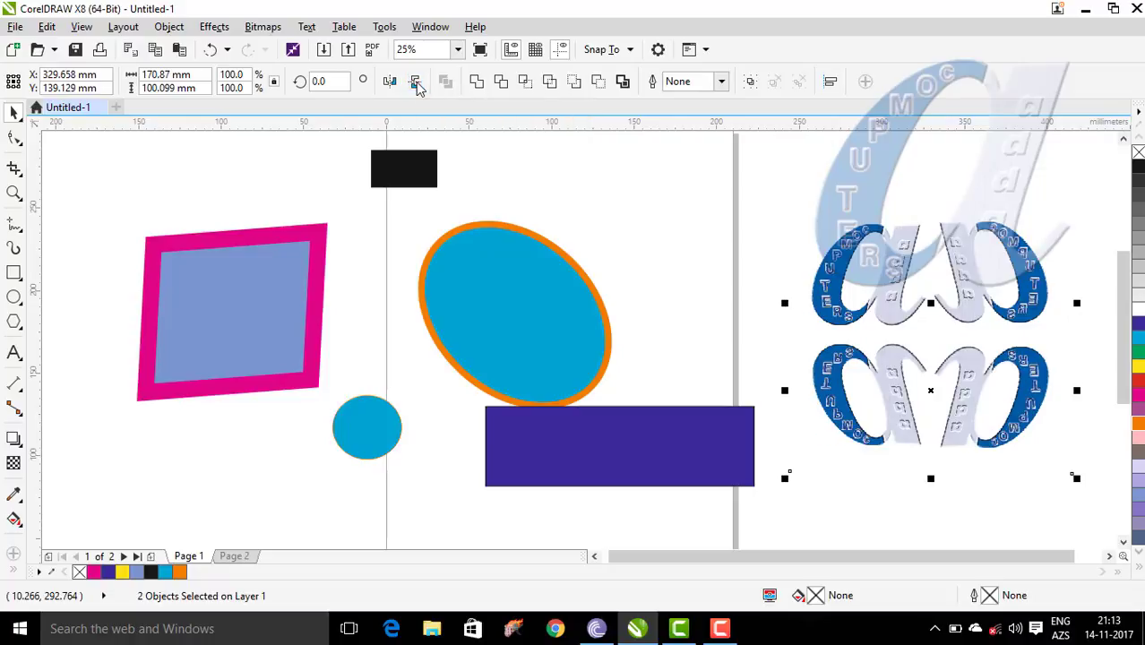
left_click_drag(961, 397, 961, 387)
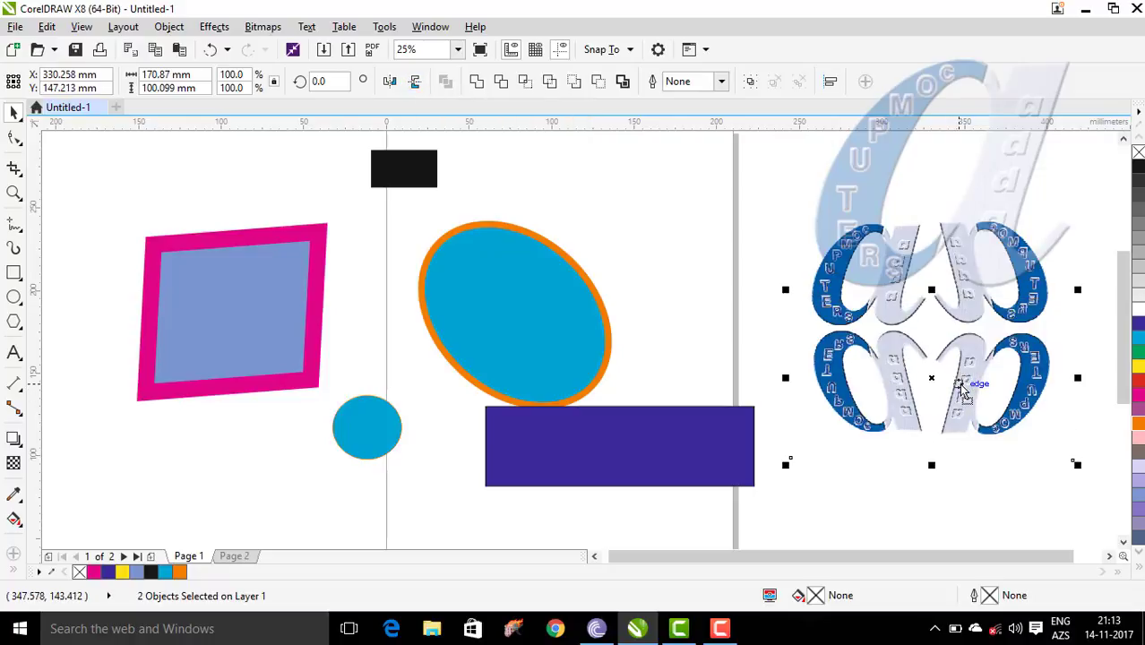
left_click(909, 491)
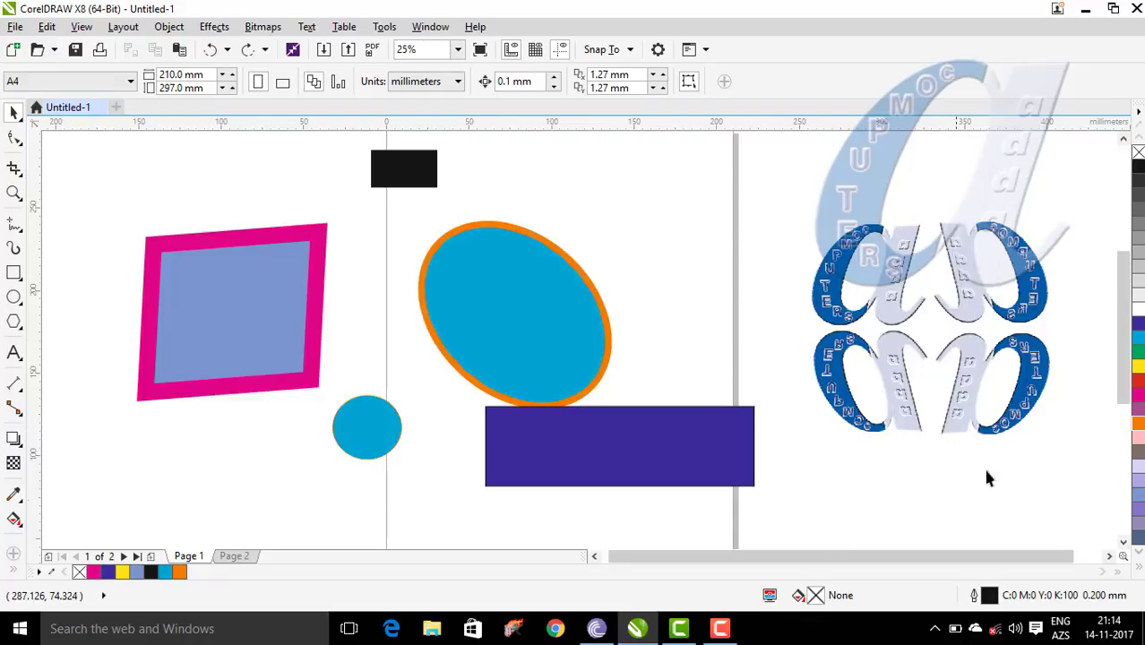
Step: Delete the three mirrored logo copies surrounding the original
left_click(999, 264)
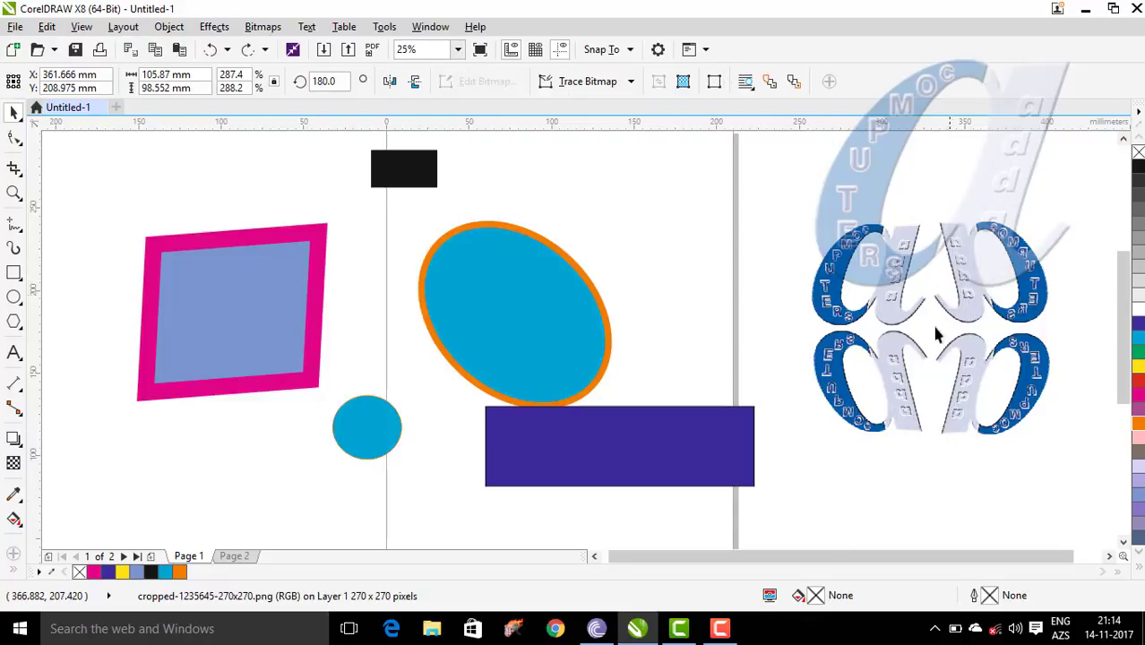
key("Delete")
left_click(881, 364)
key("Delete")
left_click(1038, 383)
key("Delete")
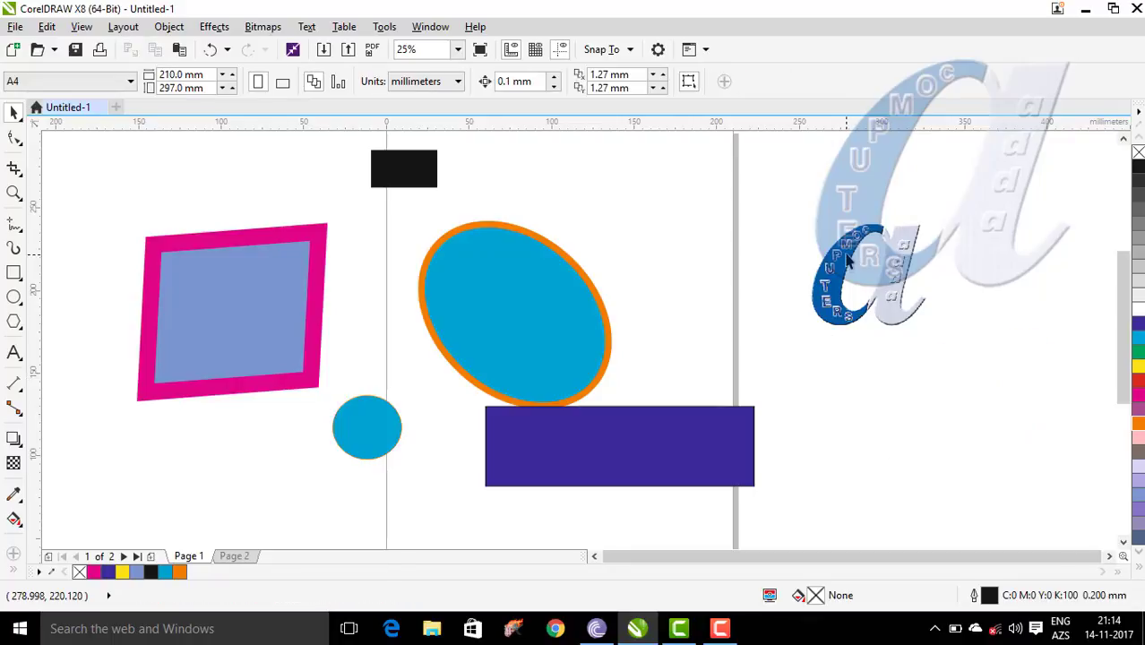
Step: Enlarge the logo image from its lower-right corner to about 134.3 × 125 mm
left_click(848, 260)
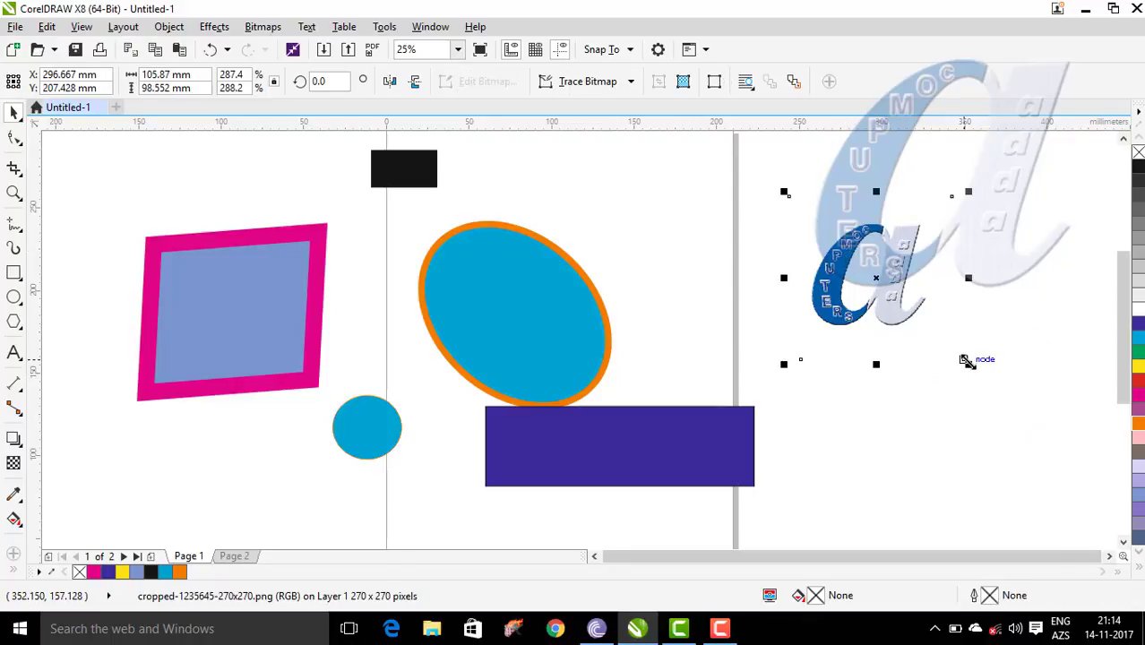
left_click_drag(968, 361, 1016, 409)
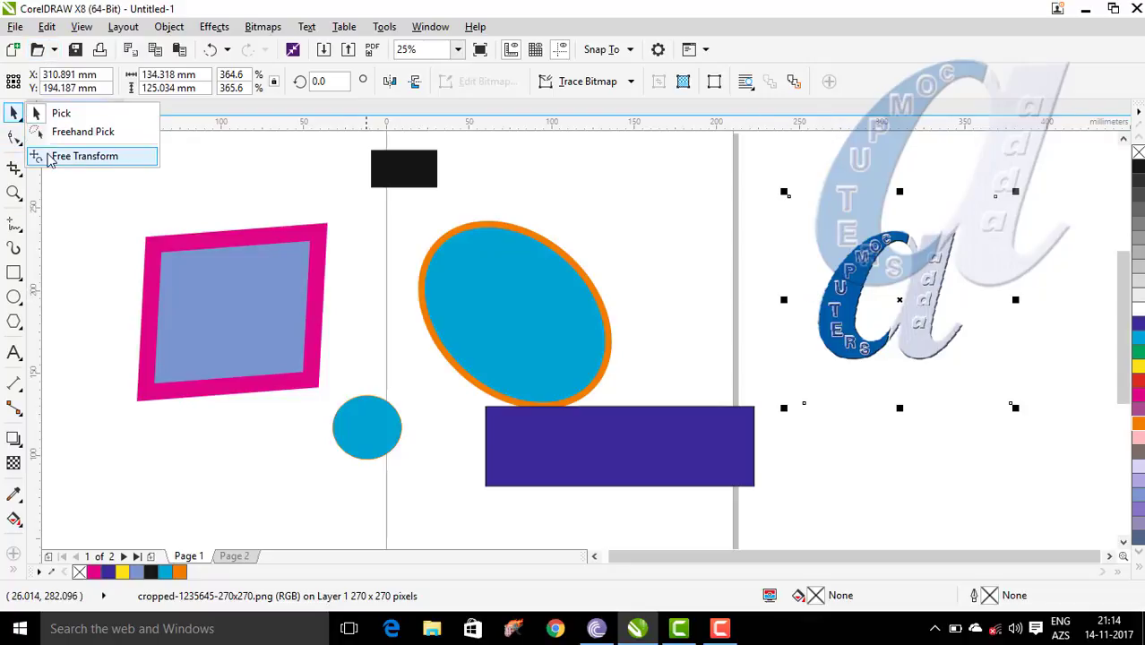
Step: Use Free Transform's Free Scale, anchored at the logo's lower-left corner, to enlarge it to about 362.1 × 354 mm
left_click(59, 157)
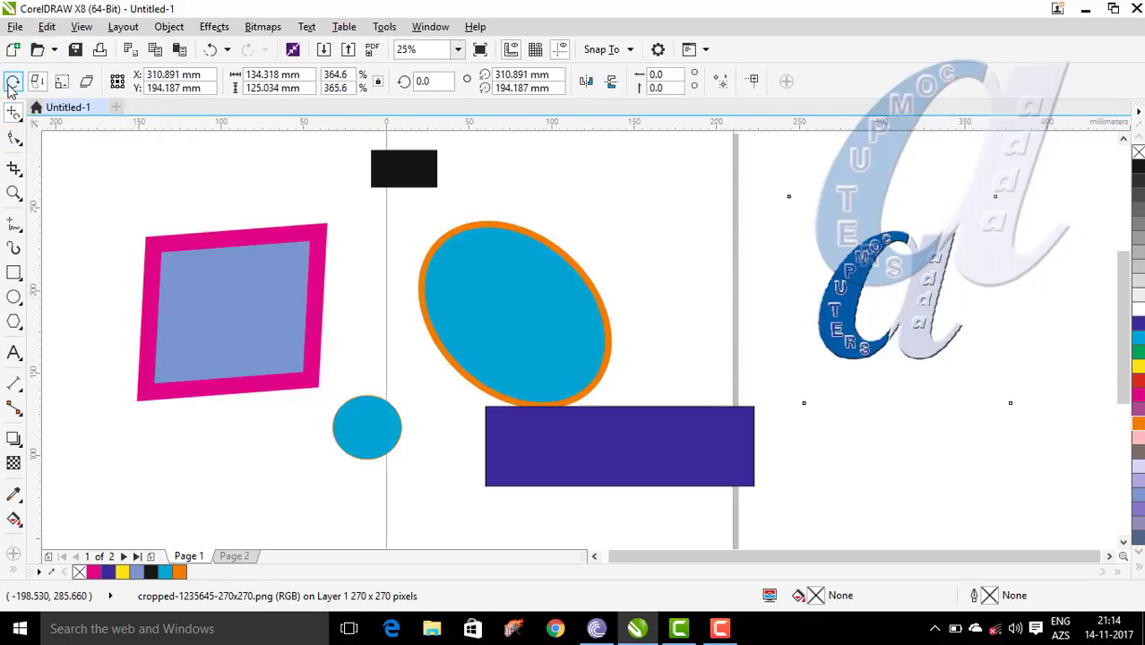
left_click(36, 82)
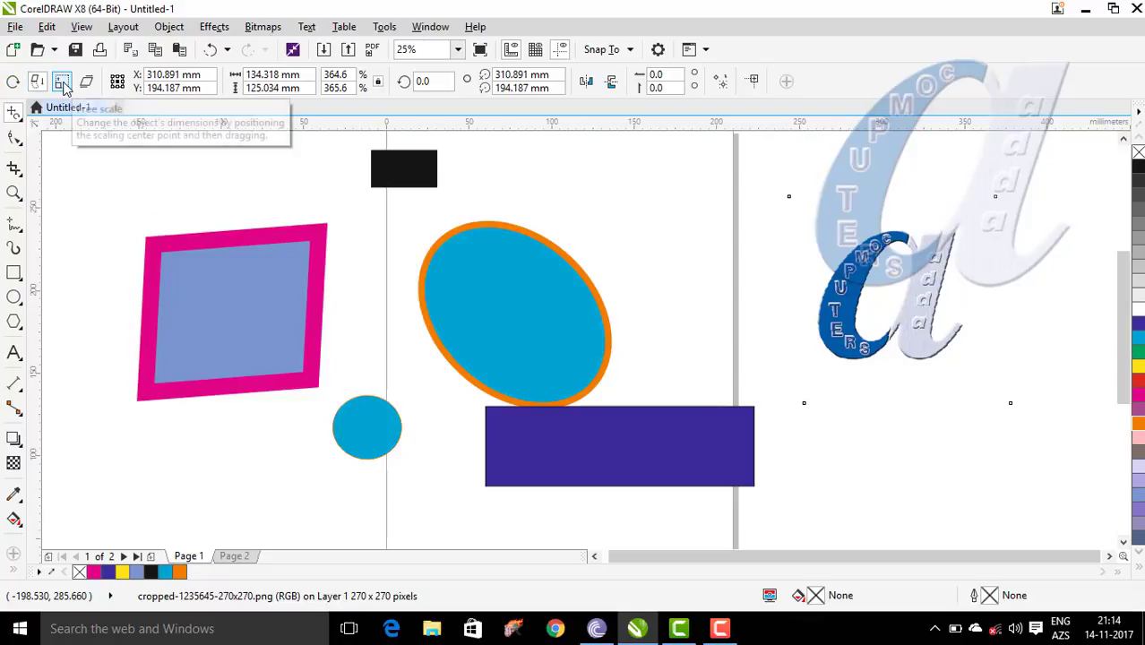
left_click(62, 83)
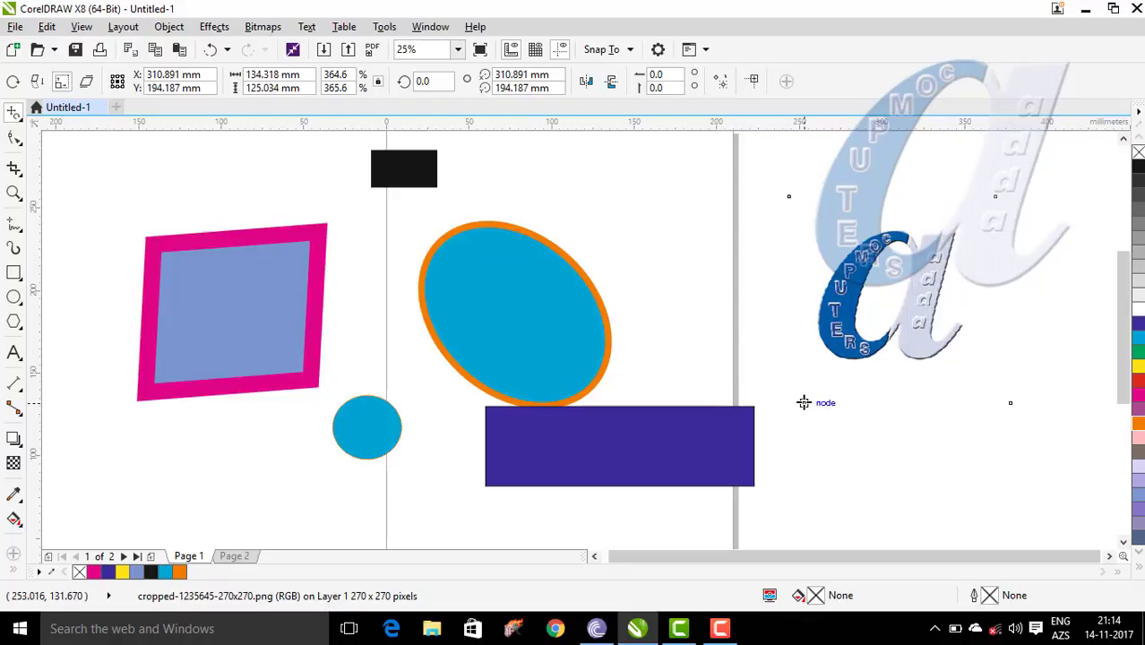
left_click_drag(804, 402, 887, 306)
scroll(882, 301, "down", 4)
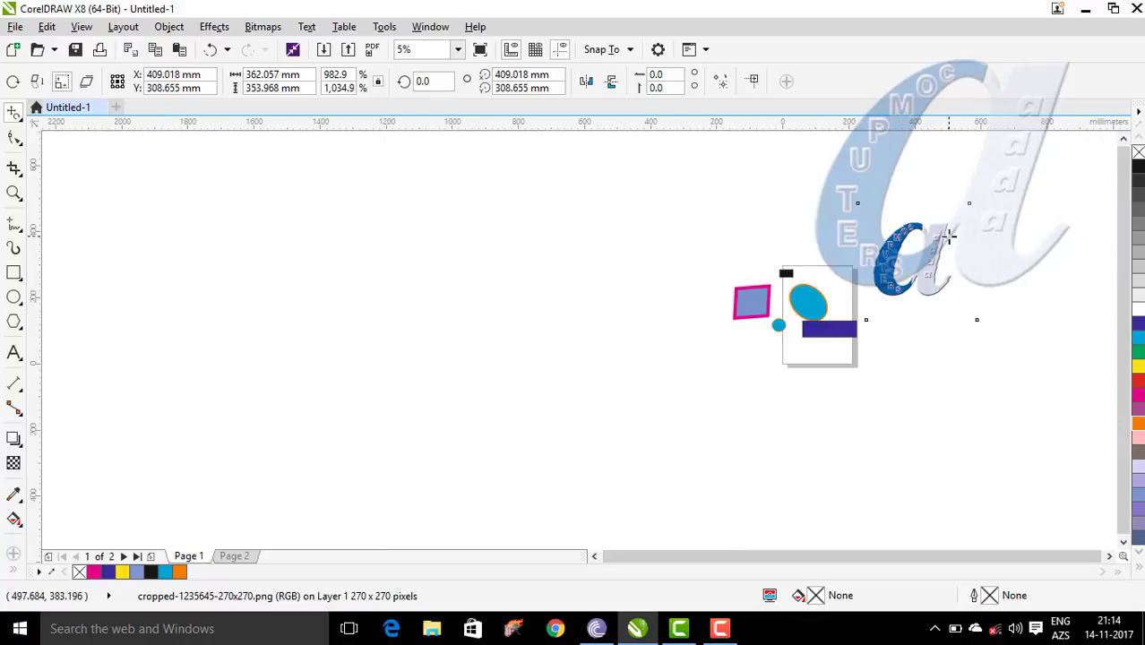
scroll(948, 236, "up", 2)
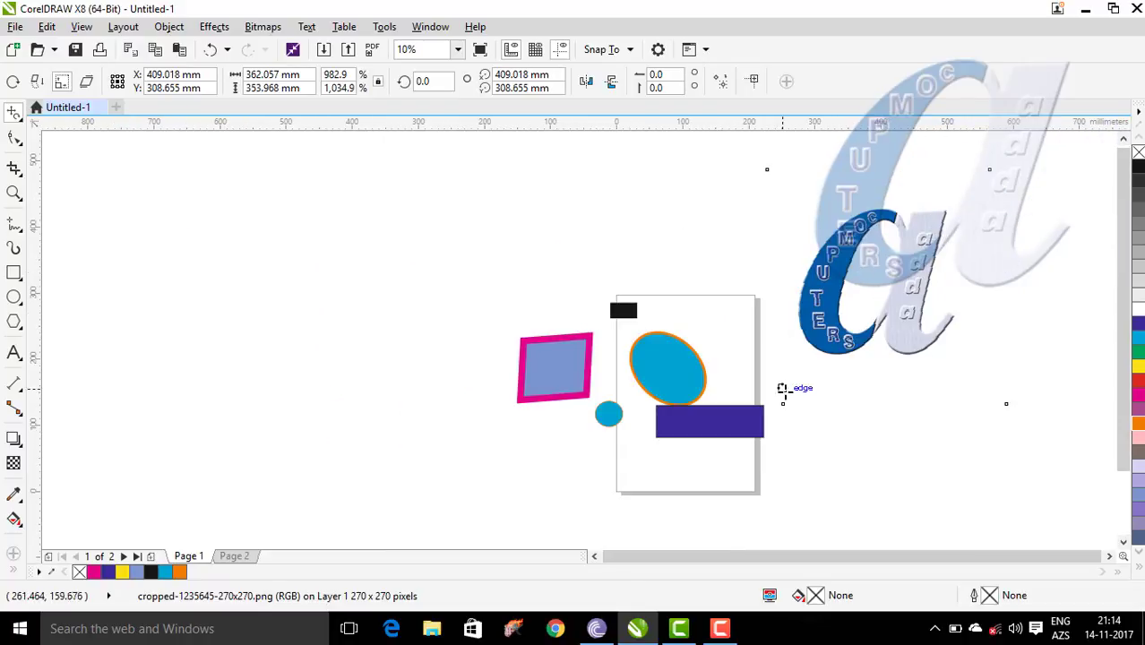
Step: Free-scale the logo down to about 172.8 × 219.9 mm from its lower-left corner and up to about 487.3 × 574.1 mm from its lower-right
mouse_move(784, 405)
left_mouse_down()
mouse_move(796, 388)
mouse_move(767, 405)
mouse_move(774, 466)
mouse_move(776, 409)
left_mouse_up()
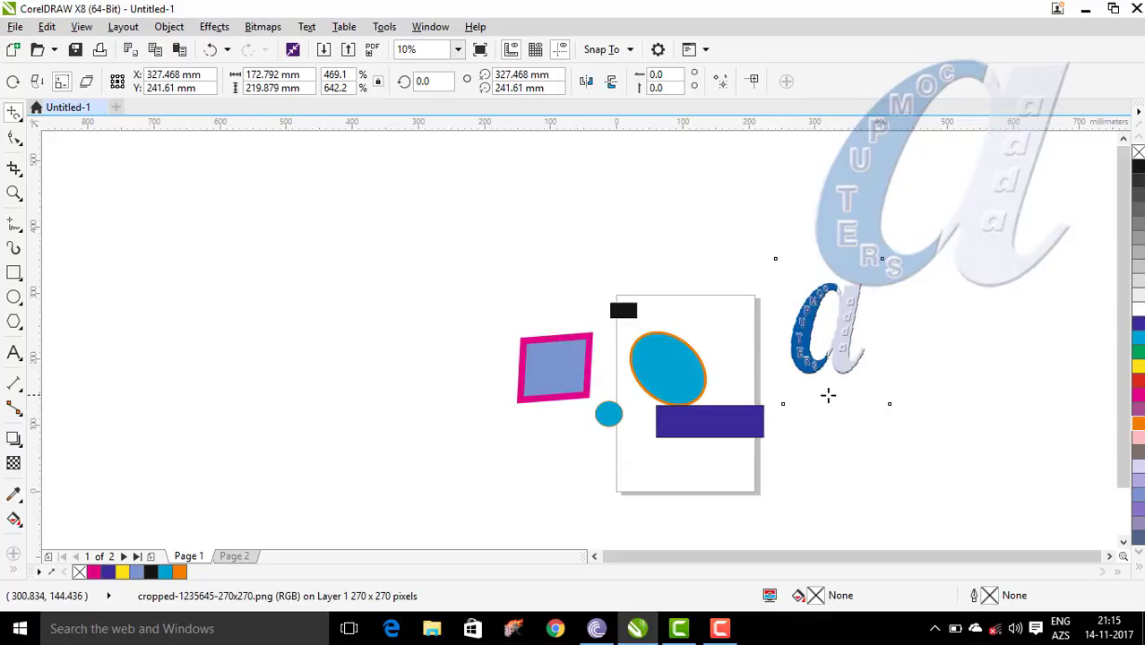
left_click_drag(889, 403, 927, 373)
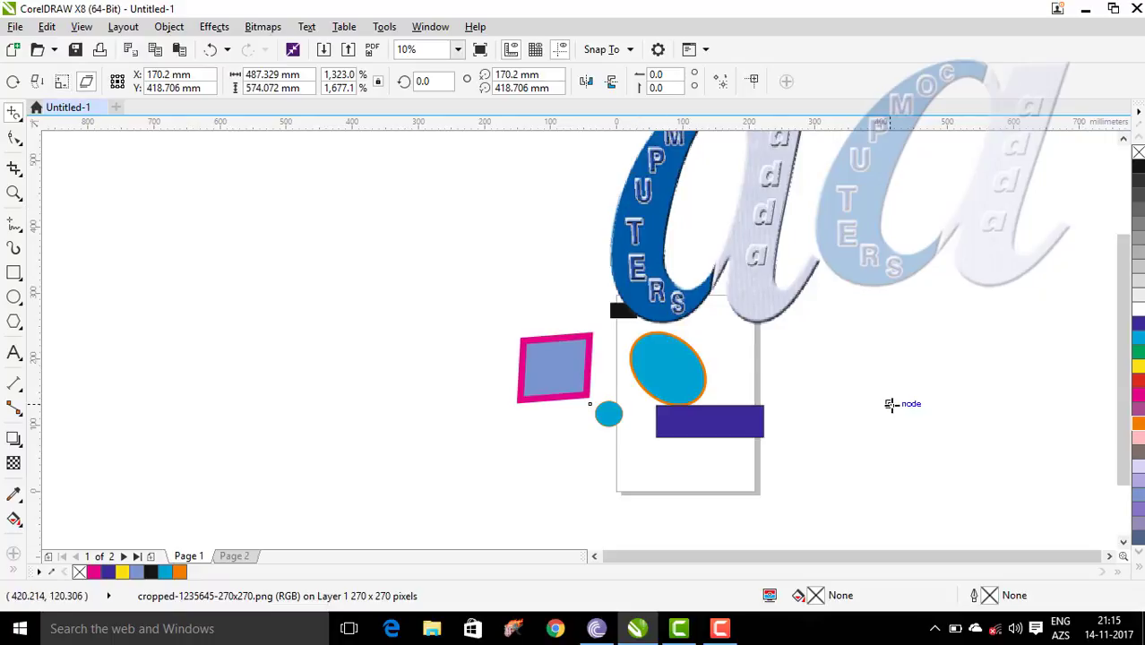
Step: Free-skew the logo about an anchor point to its right, slanting it to about 547.2 × 880.6 mm
left_click_drag(890, 403, 902, 397)
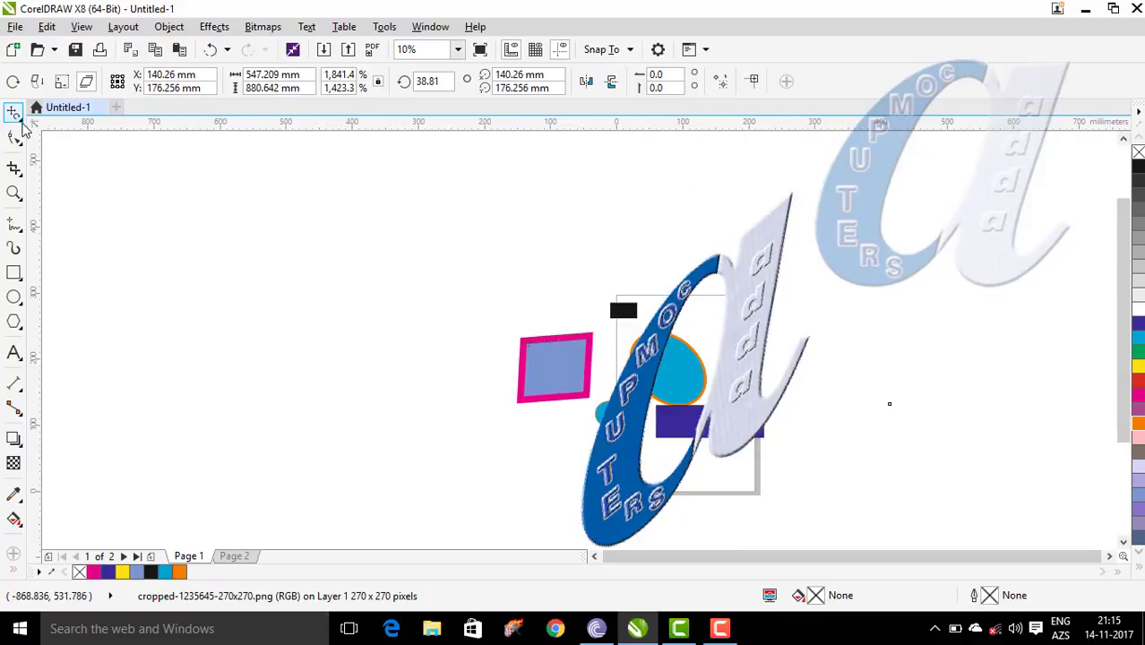
left_click(21, 122)
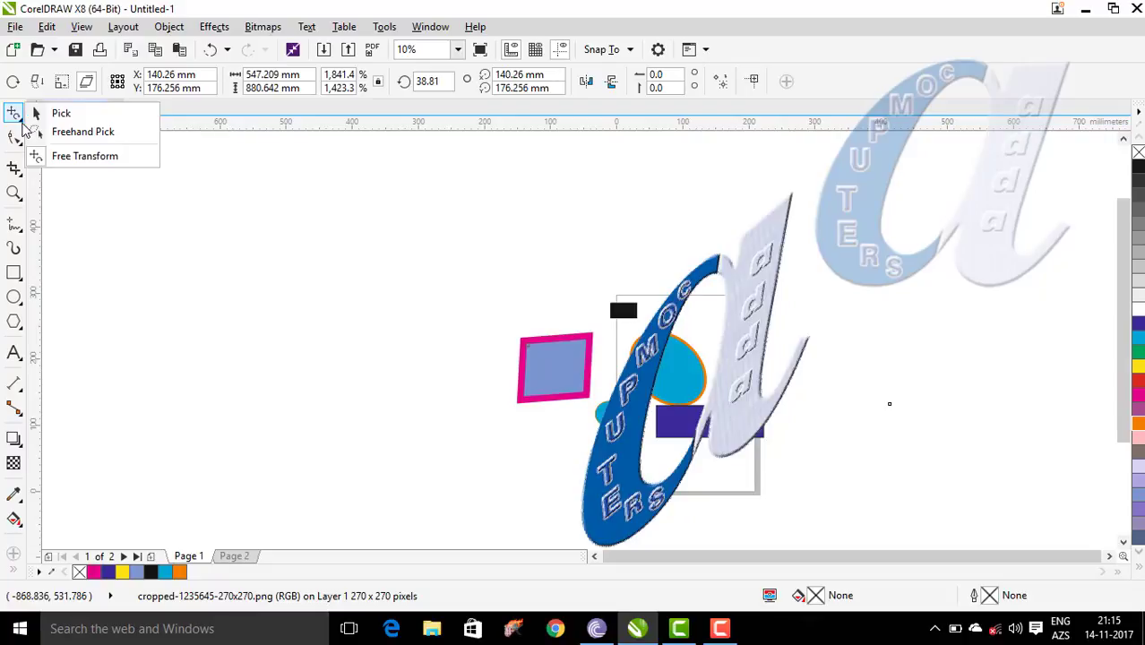